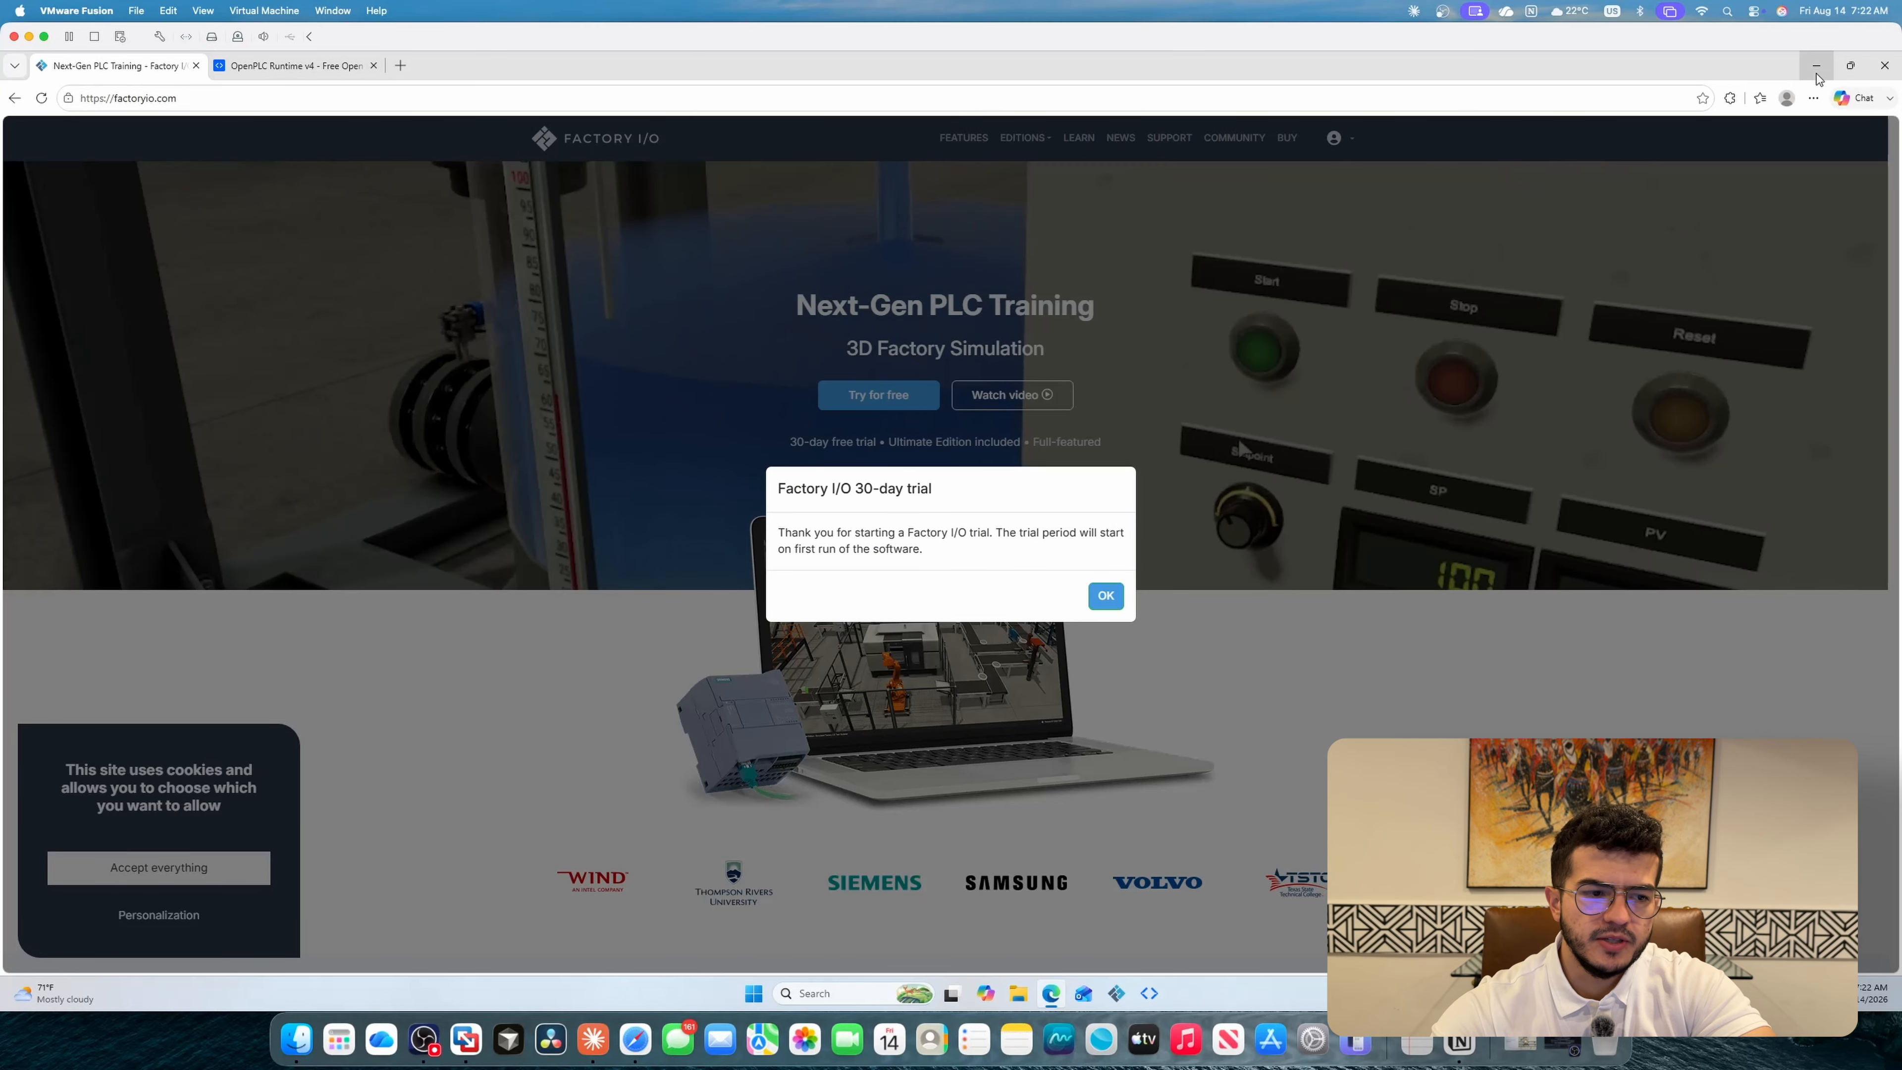
# Download the OpenPLC IDE for Windows from the Autonomy website.
pyautogui.click(1816, 67)
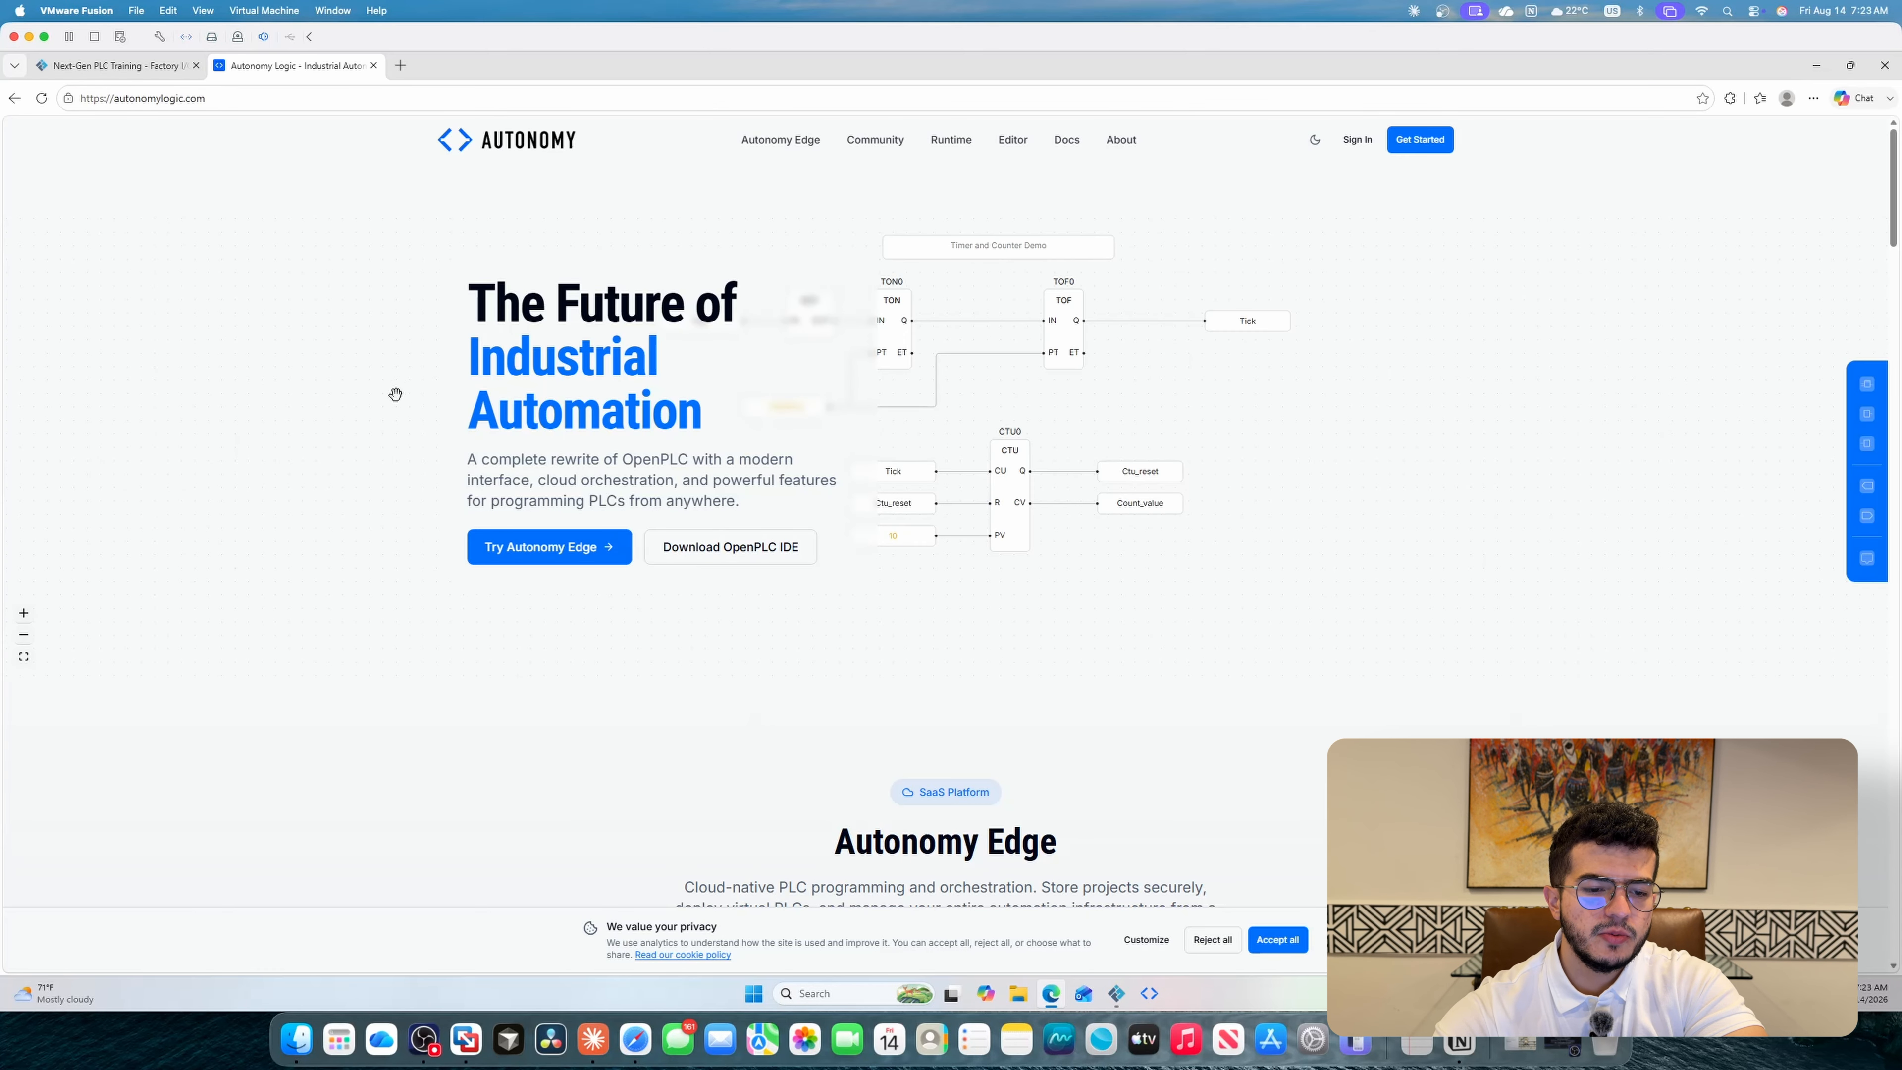
pyautogui.click(724, 557)
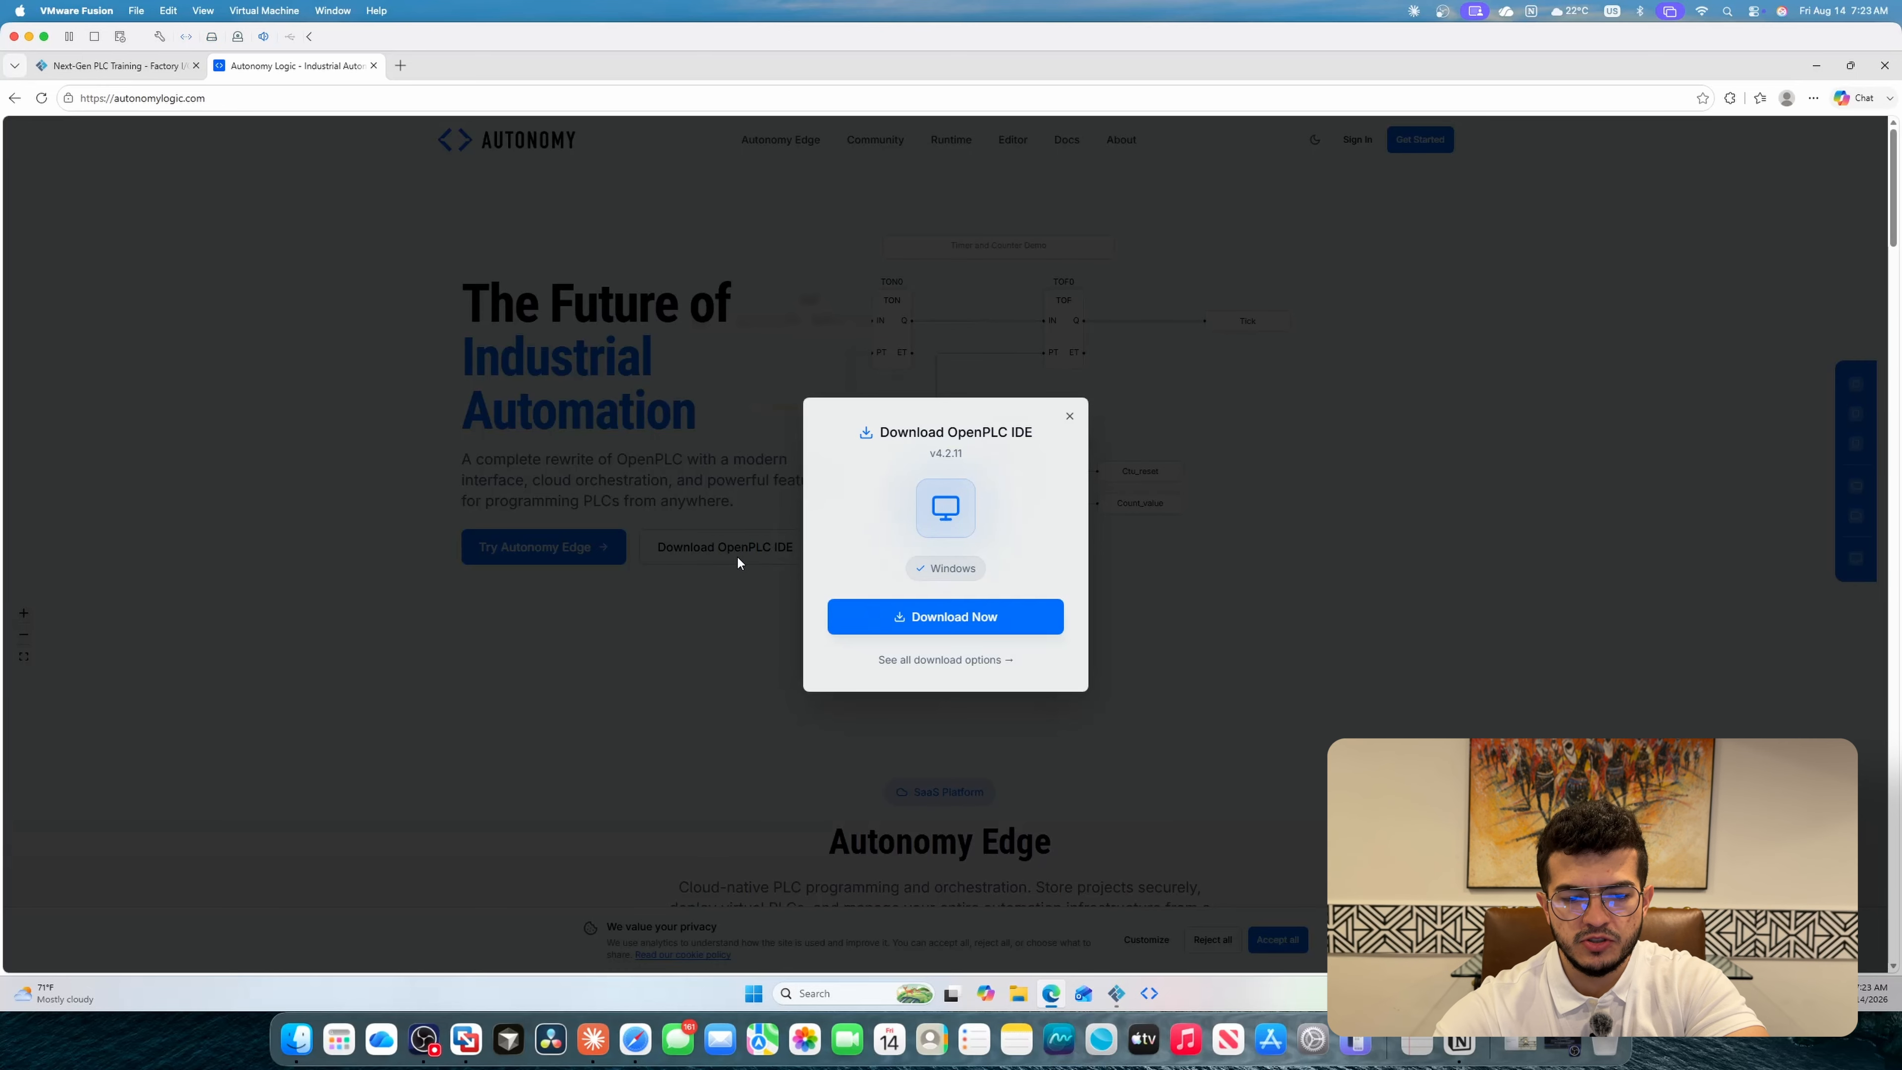
pyautogui.click(956, 616)
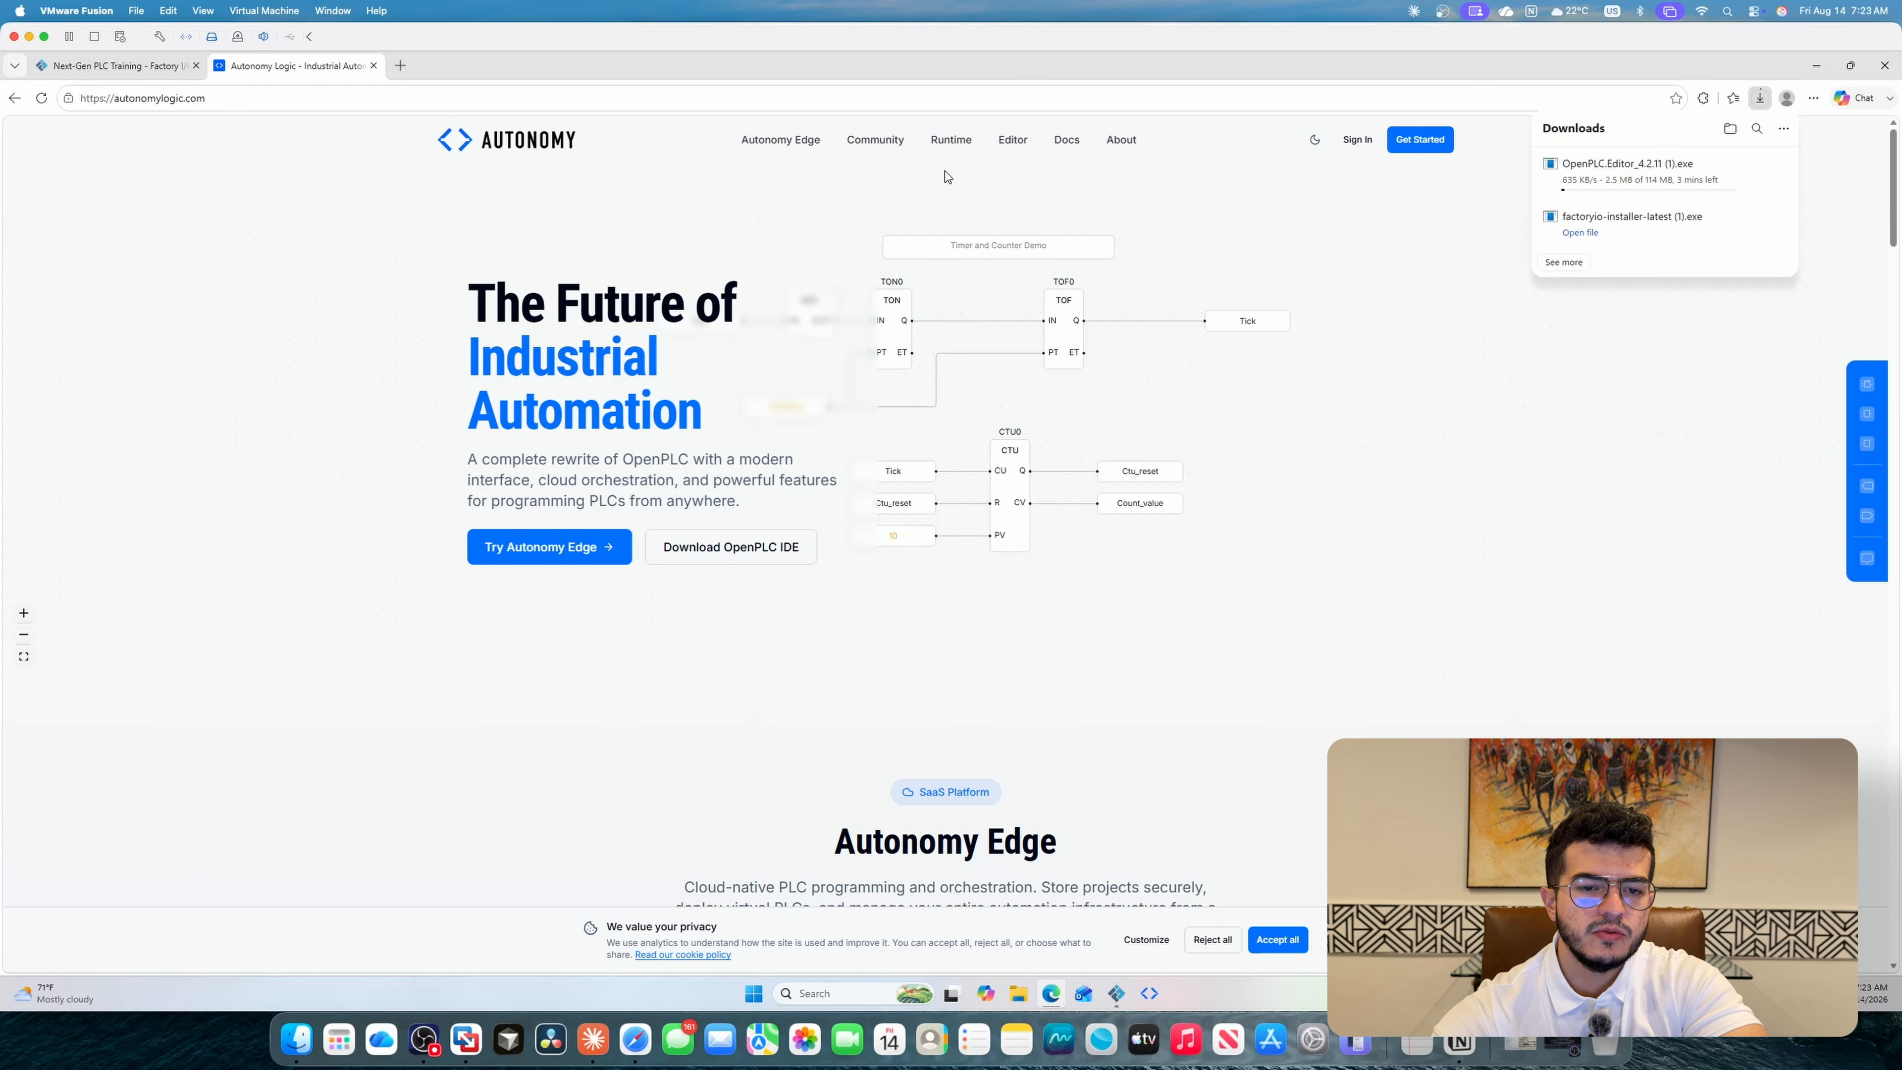
# Download the native Windows installer OpenPLC_Runtime_4.1.10_Setup.exe from the site's Runtime page.
pyautogui.click(950, 140)
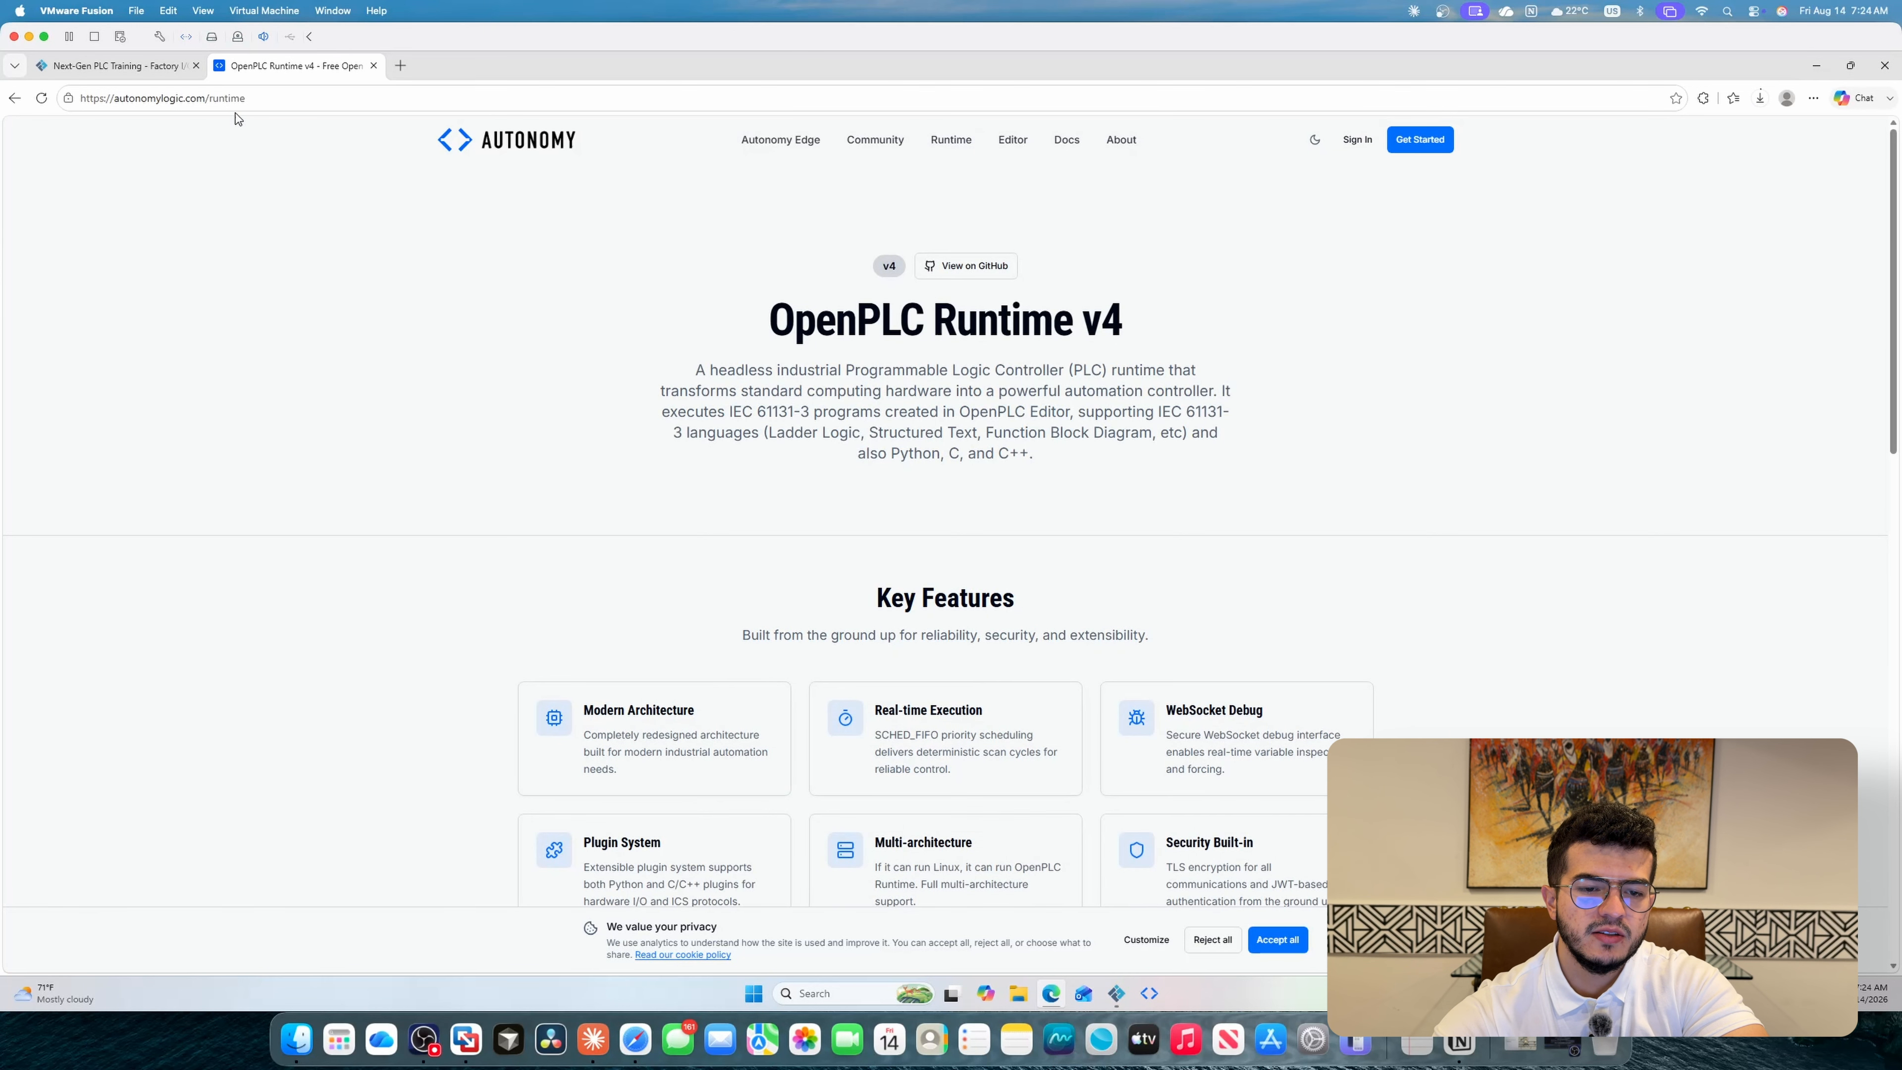
pyautogui.scroll(-5, 352, 338)
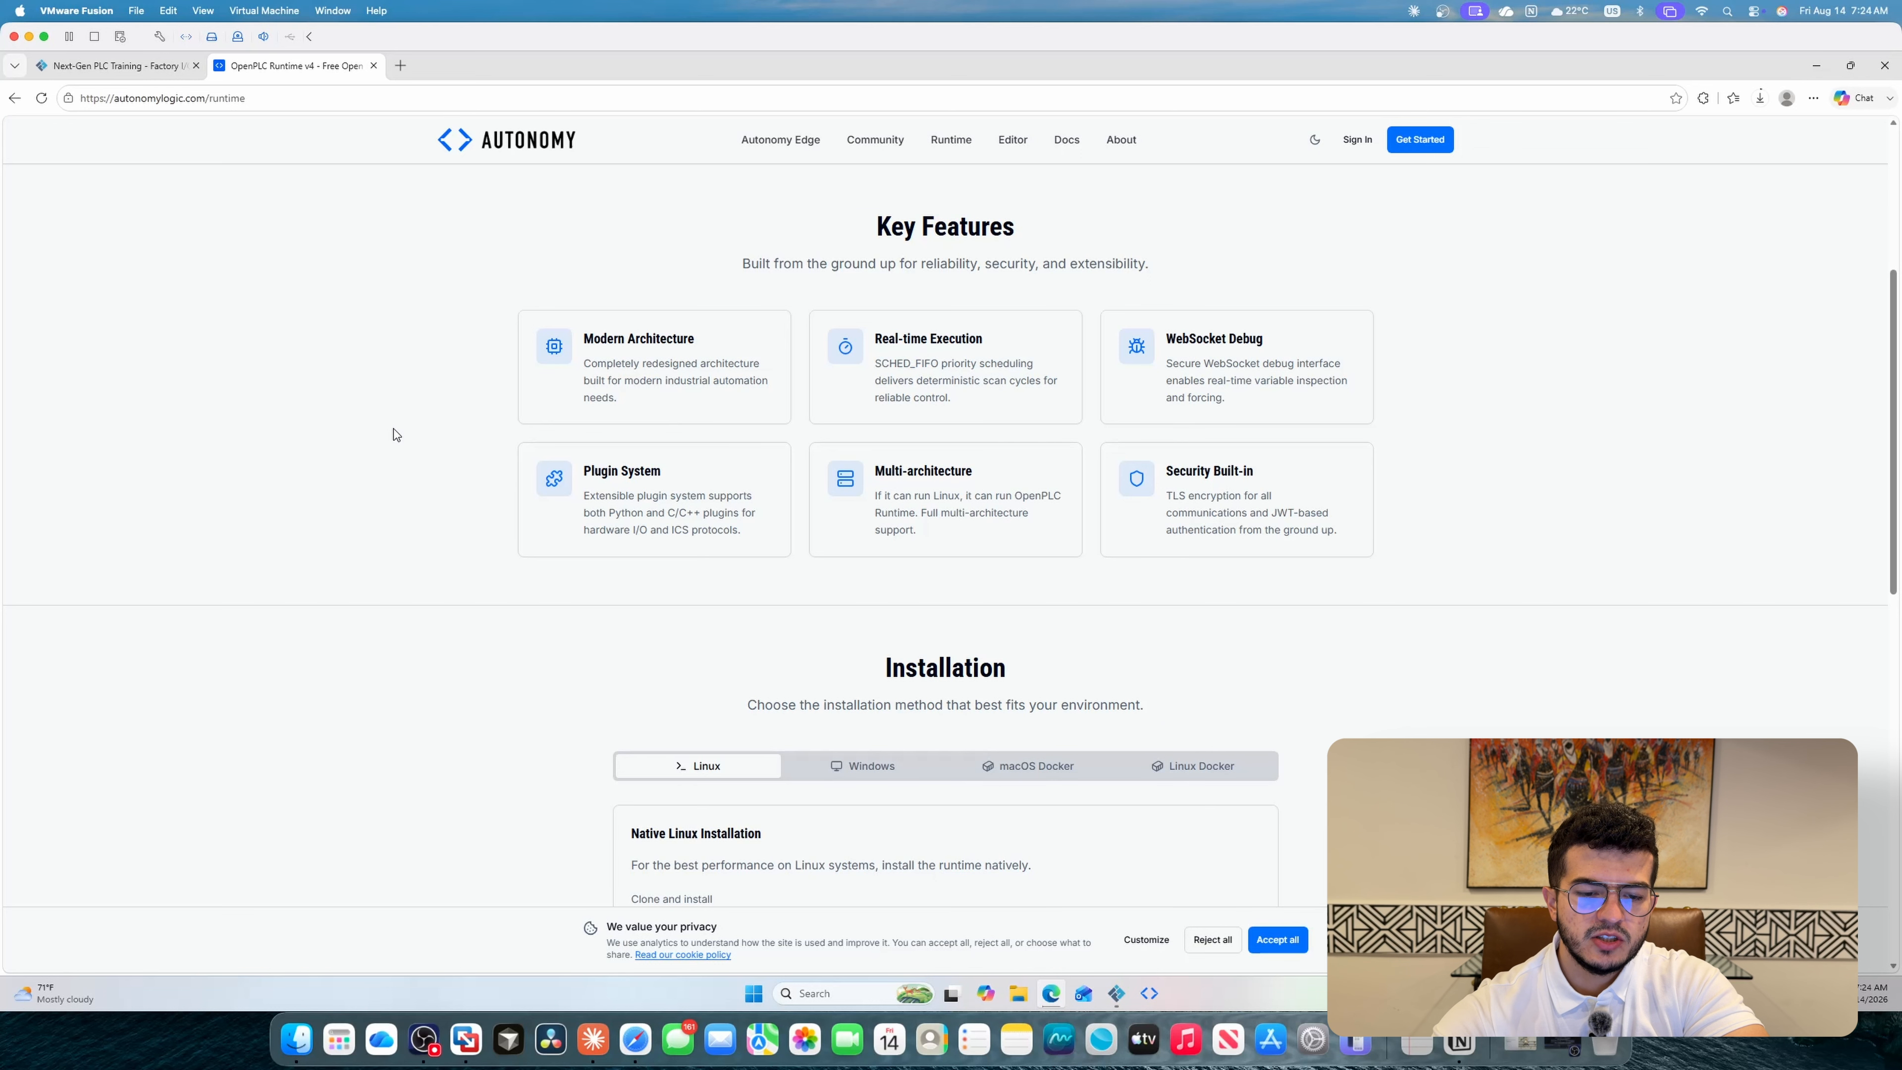
pyautogui.scroll(-6, 920, 357)
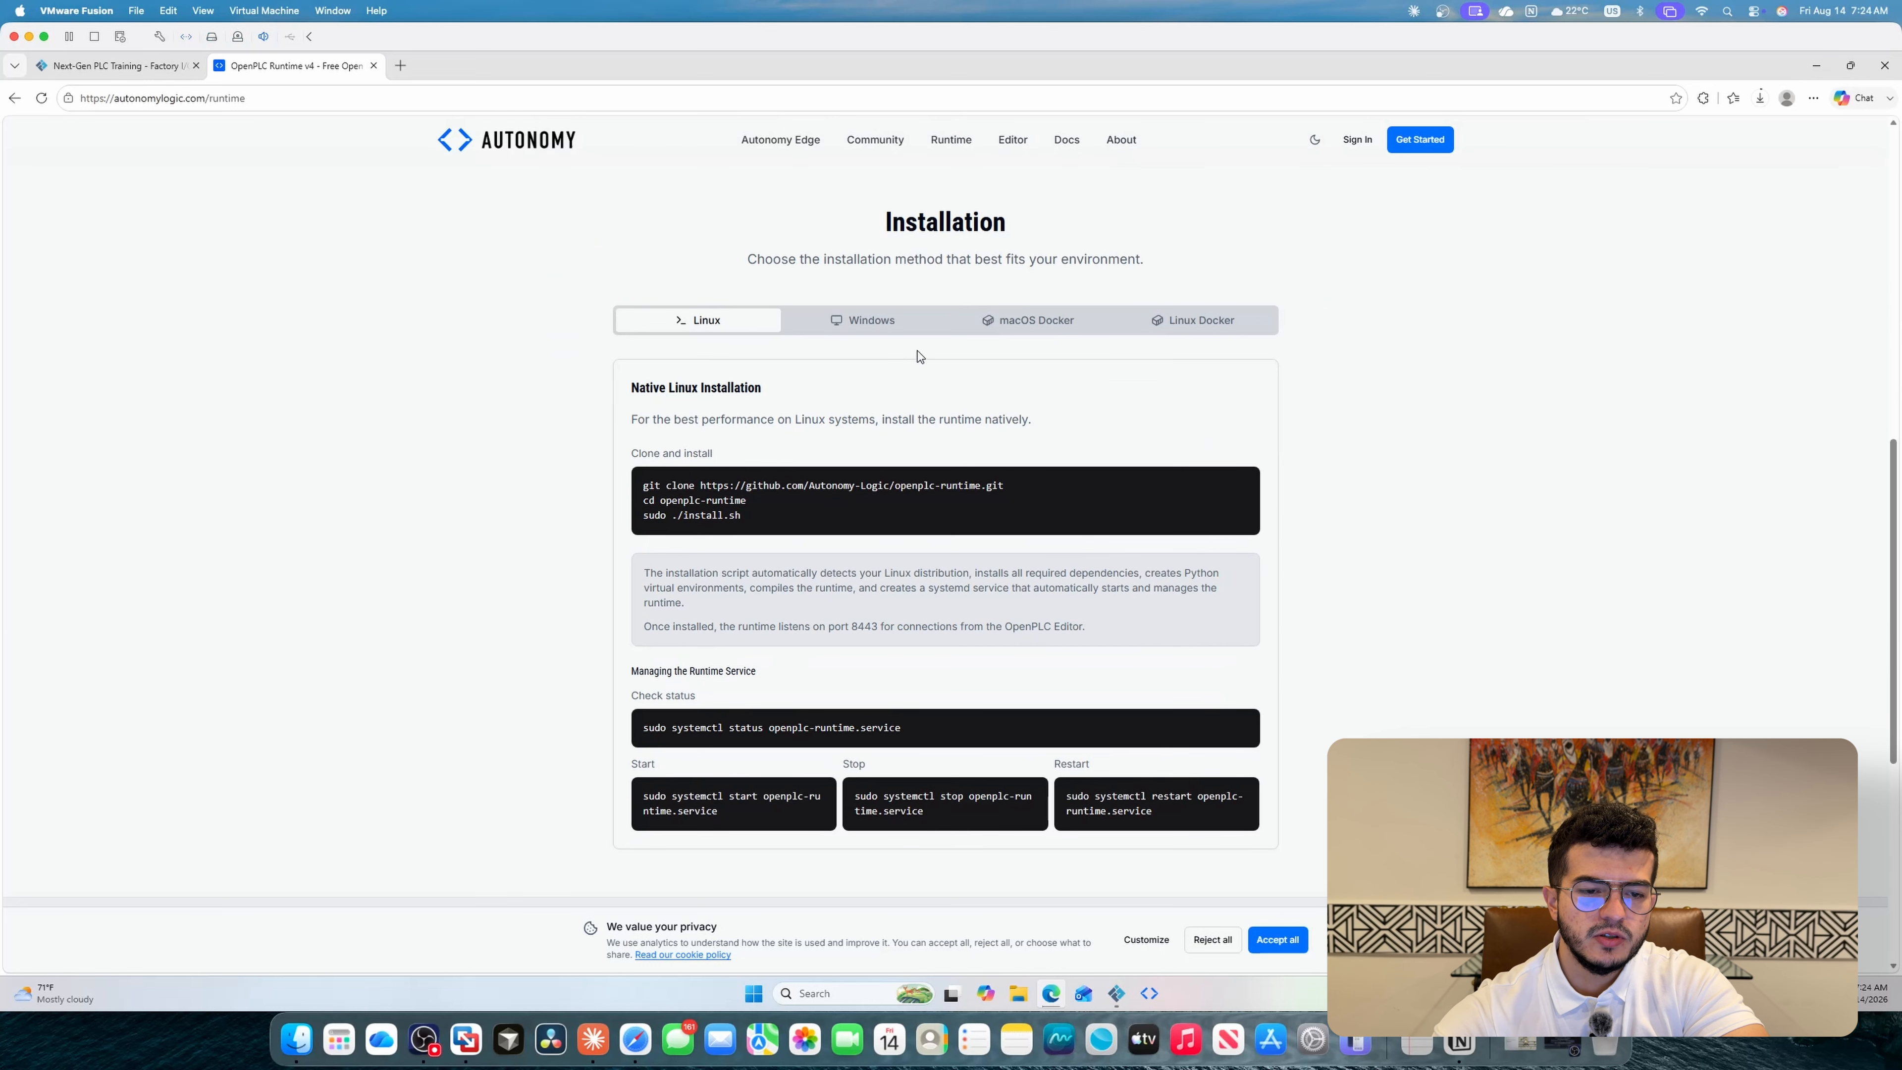
pyautogui.click(858, 329)
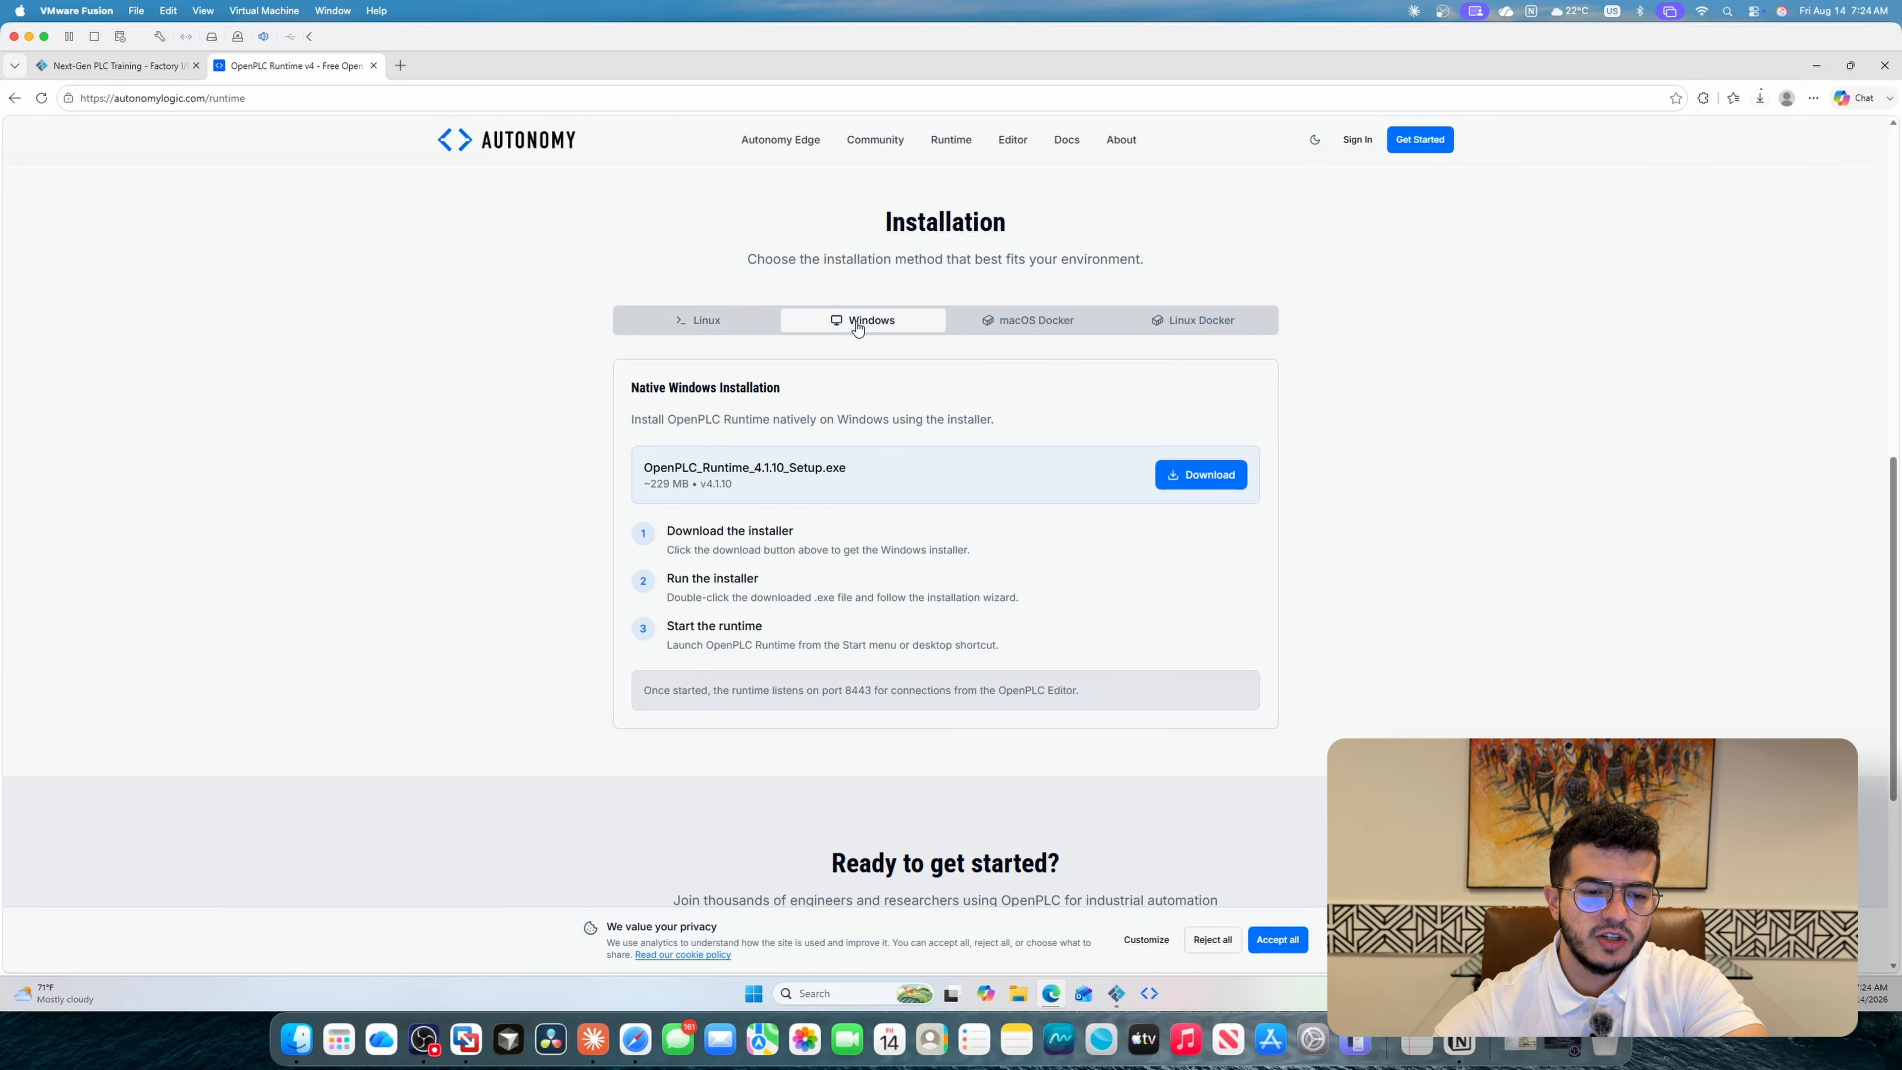
pyautogui.click(1224, 482)
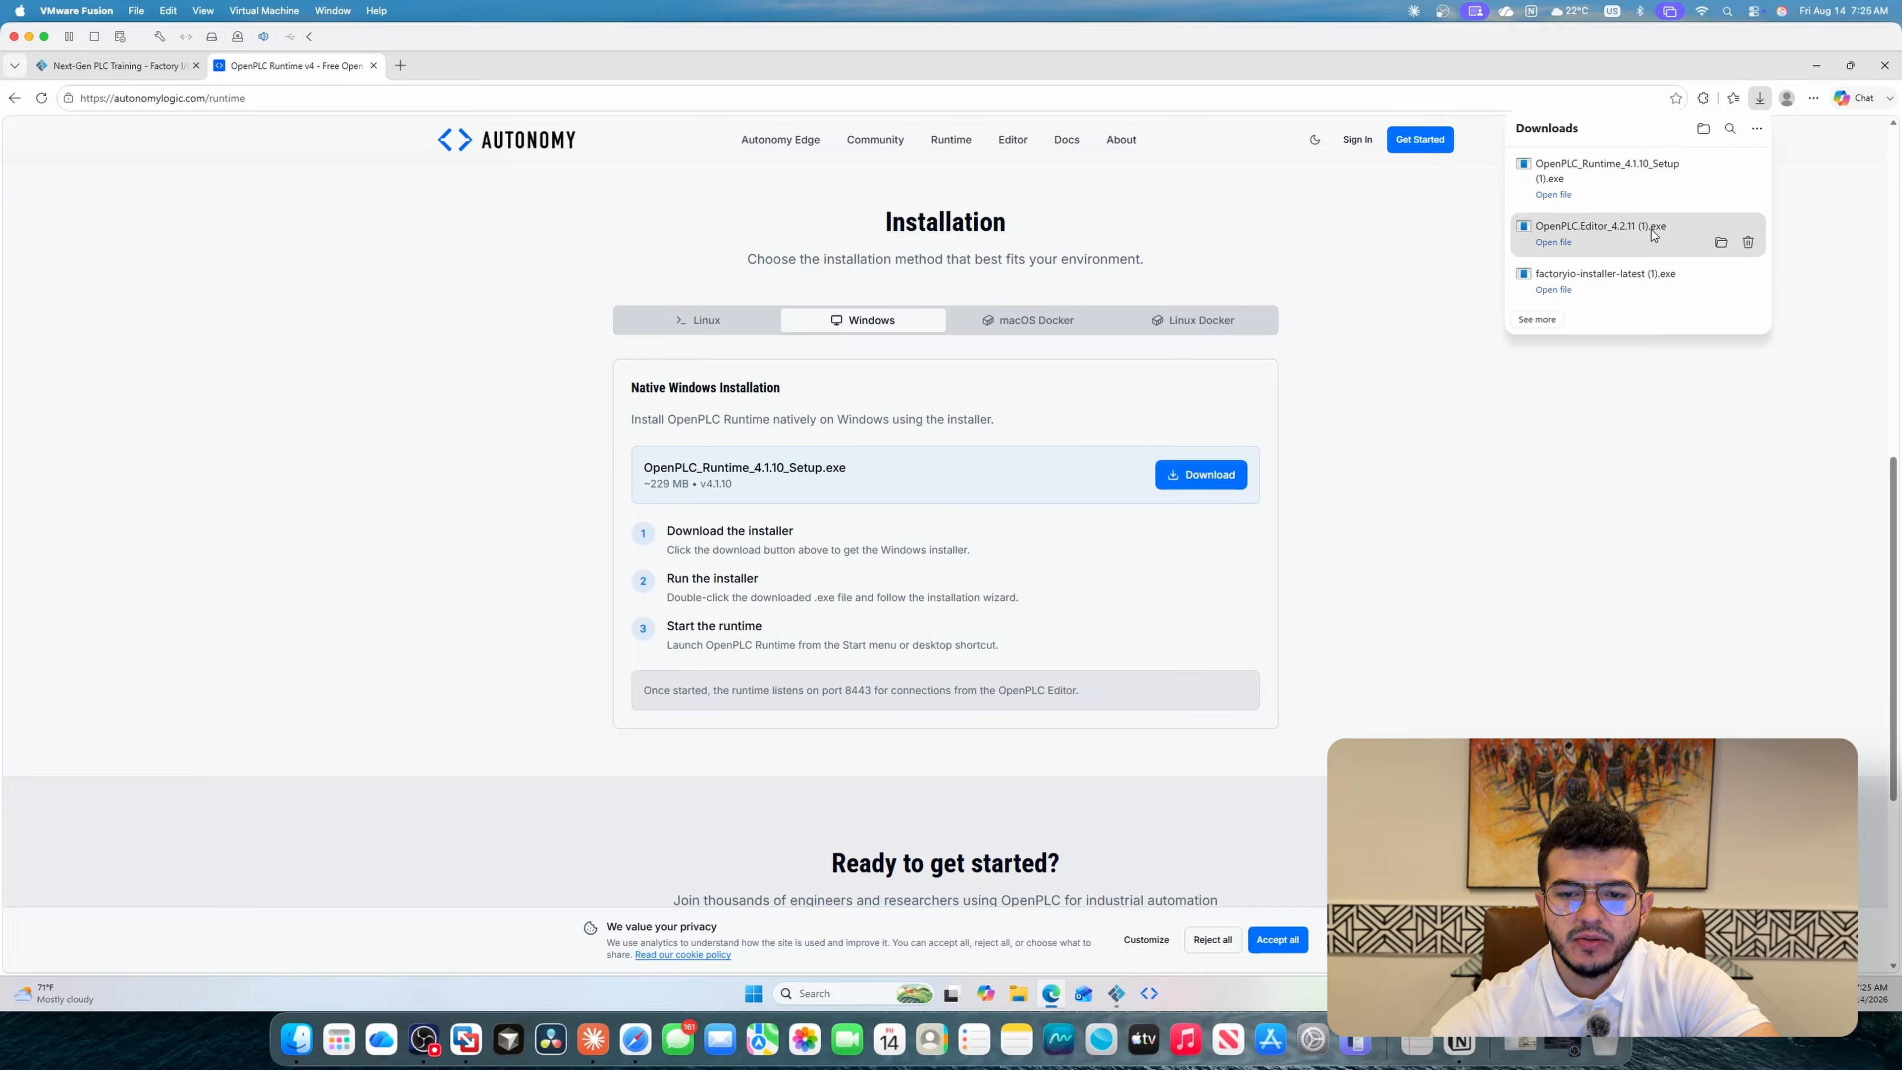
# Run the downloaded OpenPLC.Editor_4.2.11 installer and proceed through its setup.
pyautogui.click(1587, 230)
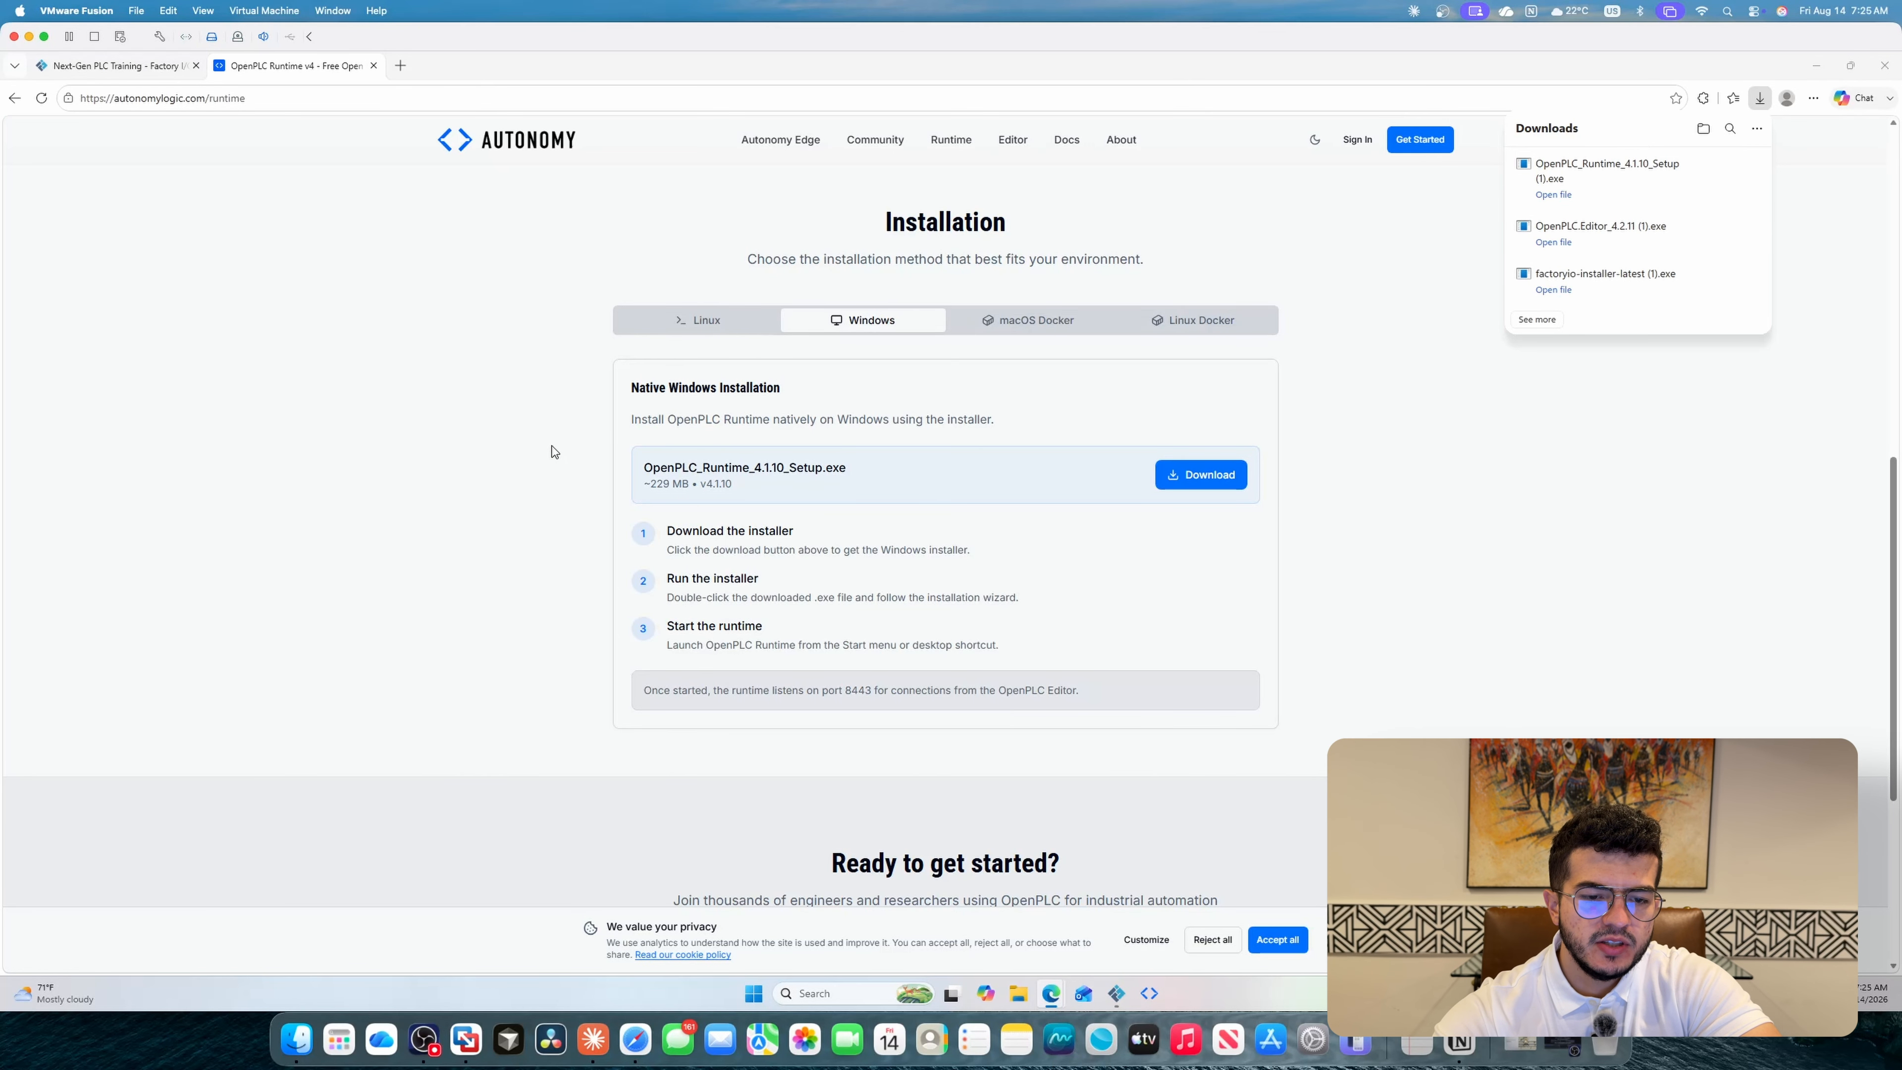
pyautogui.click(808, 431)
pyautogui.click(1001, 656)
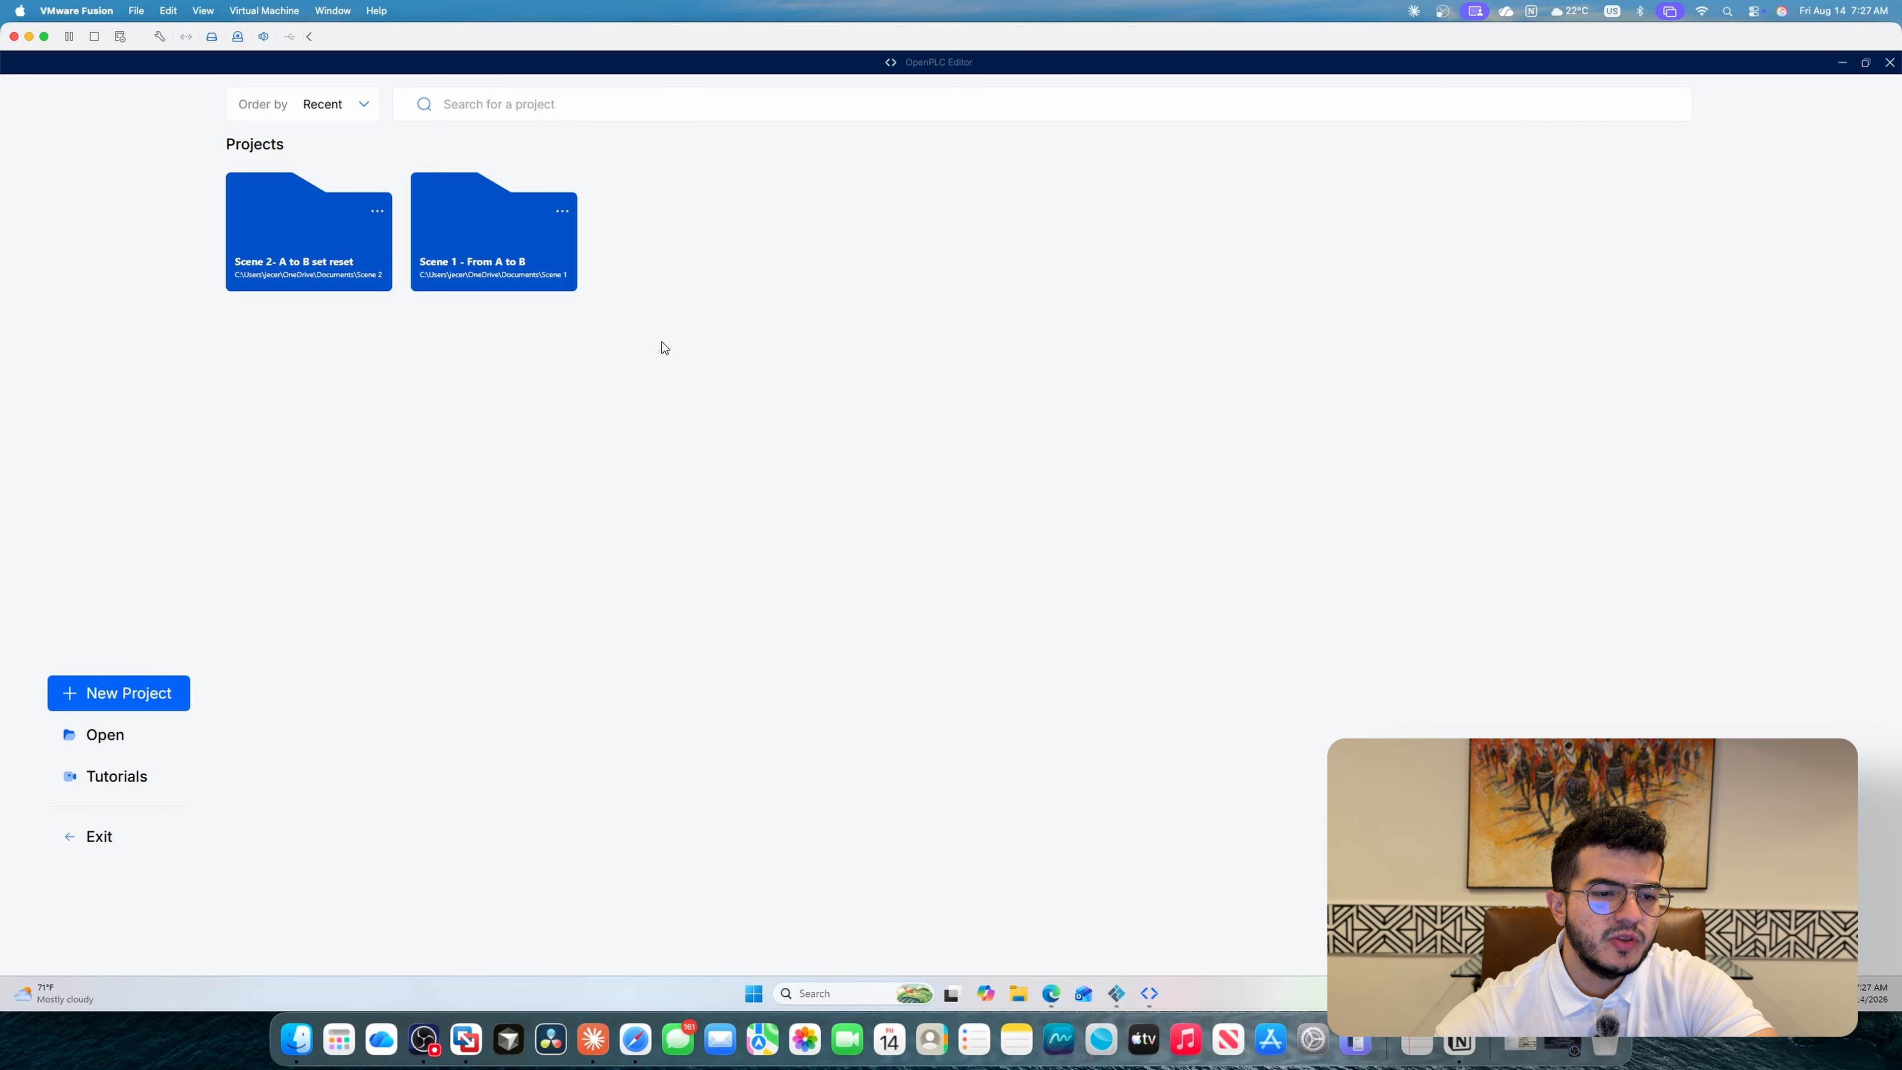
# Start a new PLC project named "connection factory io" and choose a folder of the same name as its directory.
pyautogui.click(142, 693)
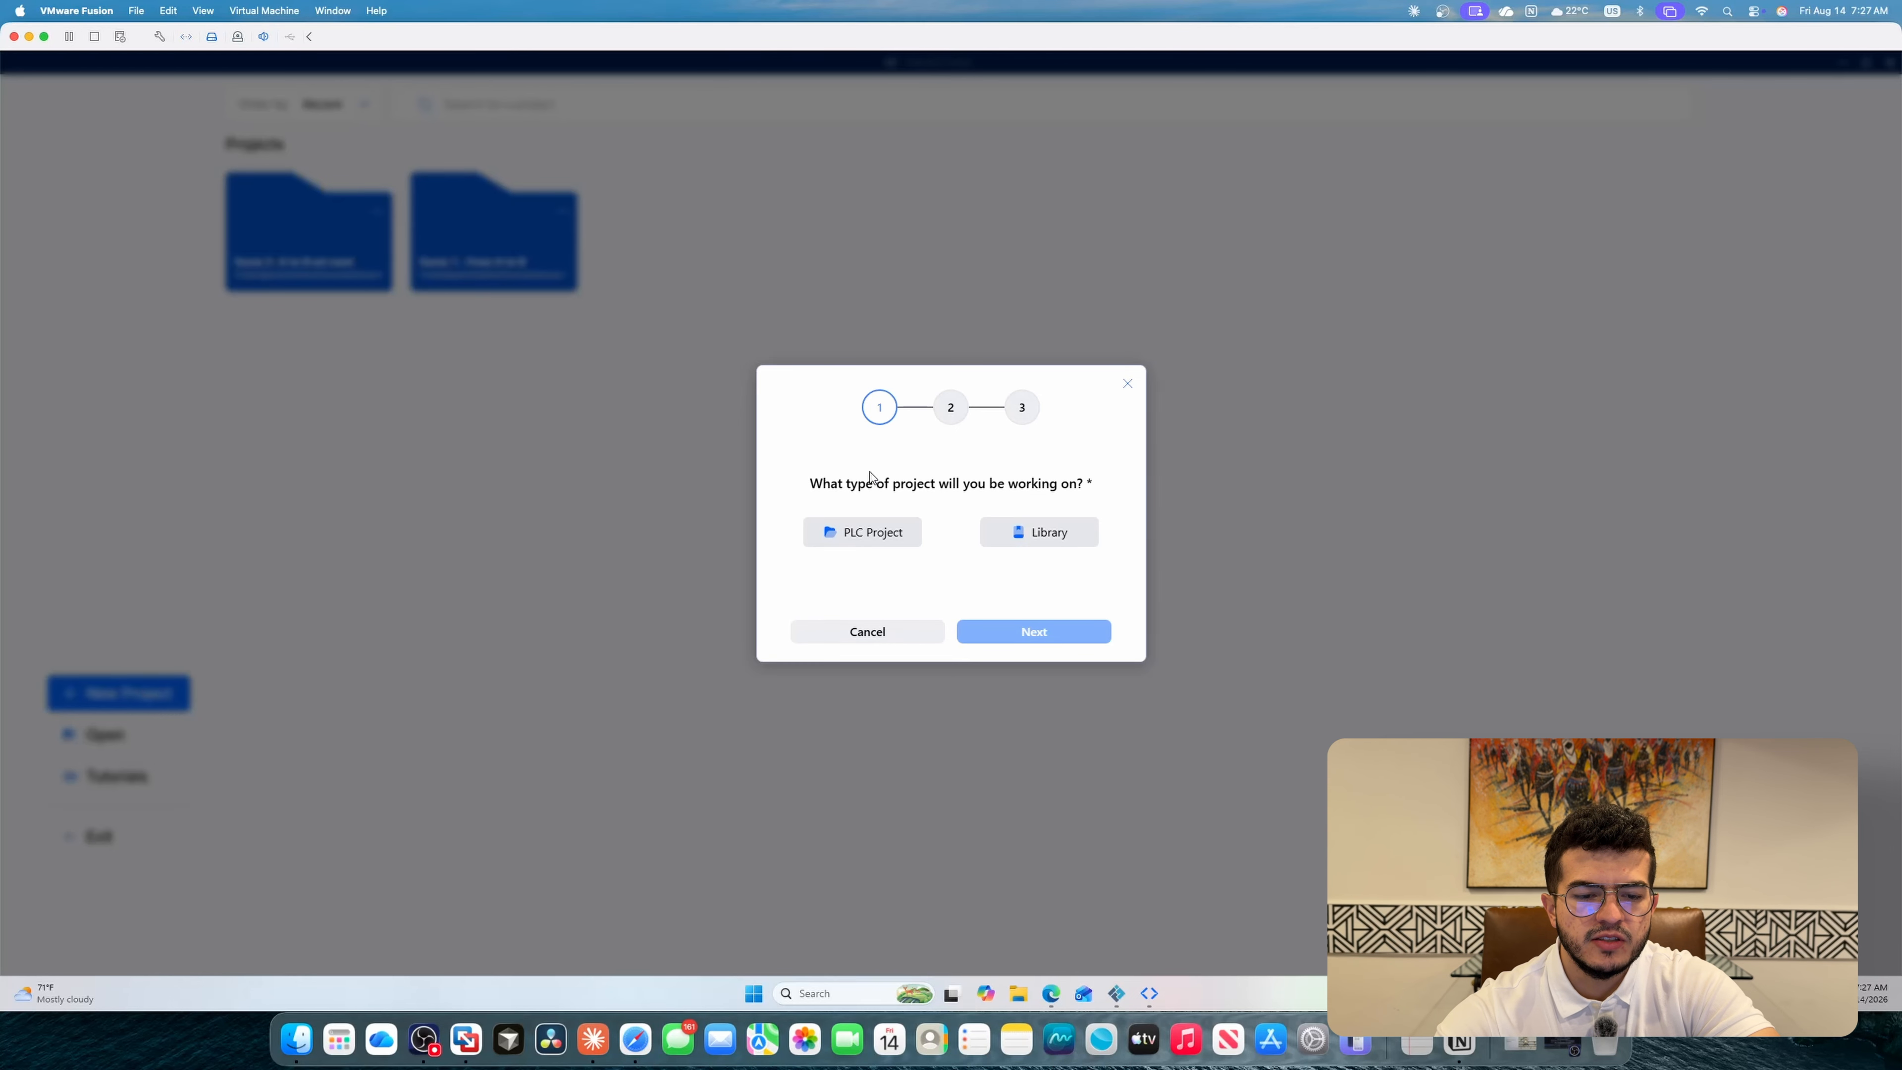
pyautogui.click(859, 538)
pyautogui.click(1055, 637)
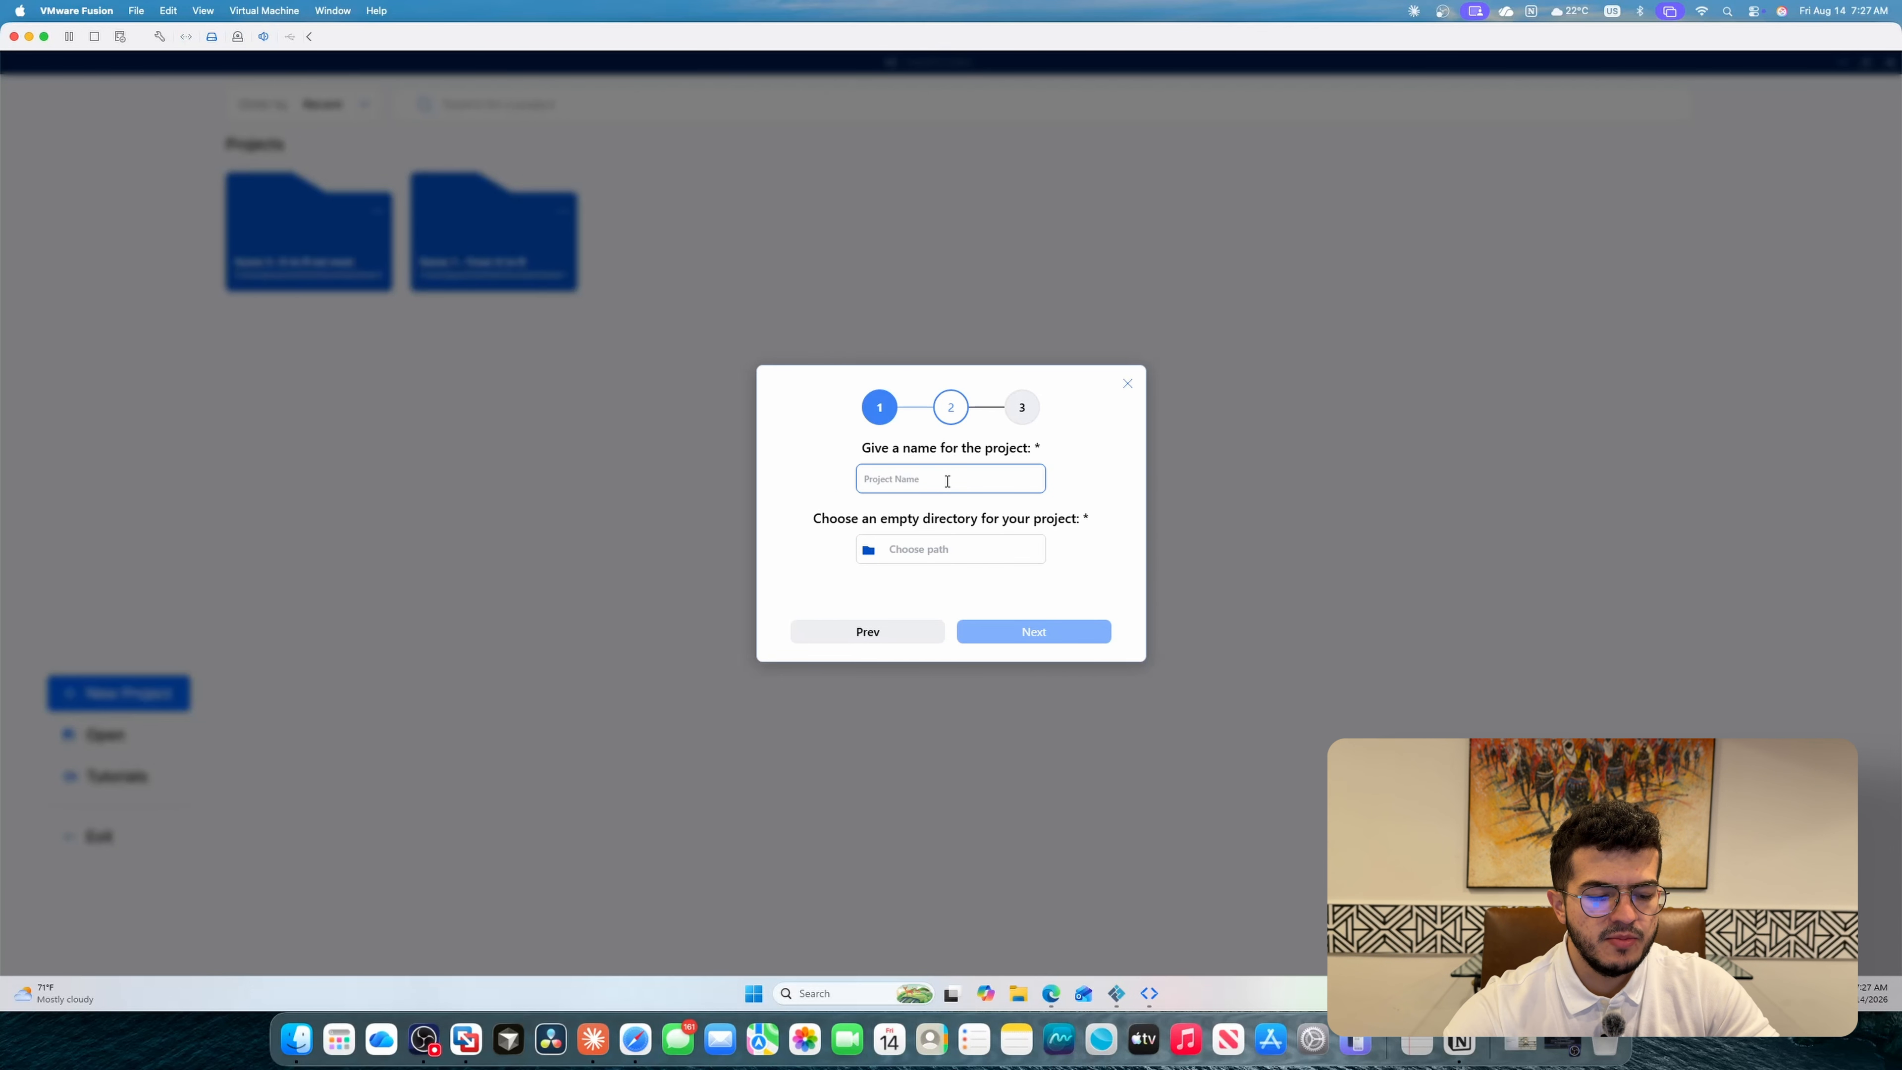
pyautogui.write('connection factory io')
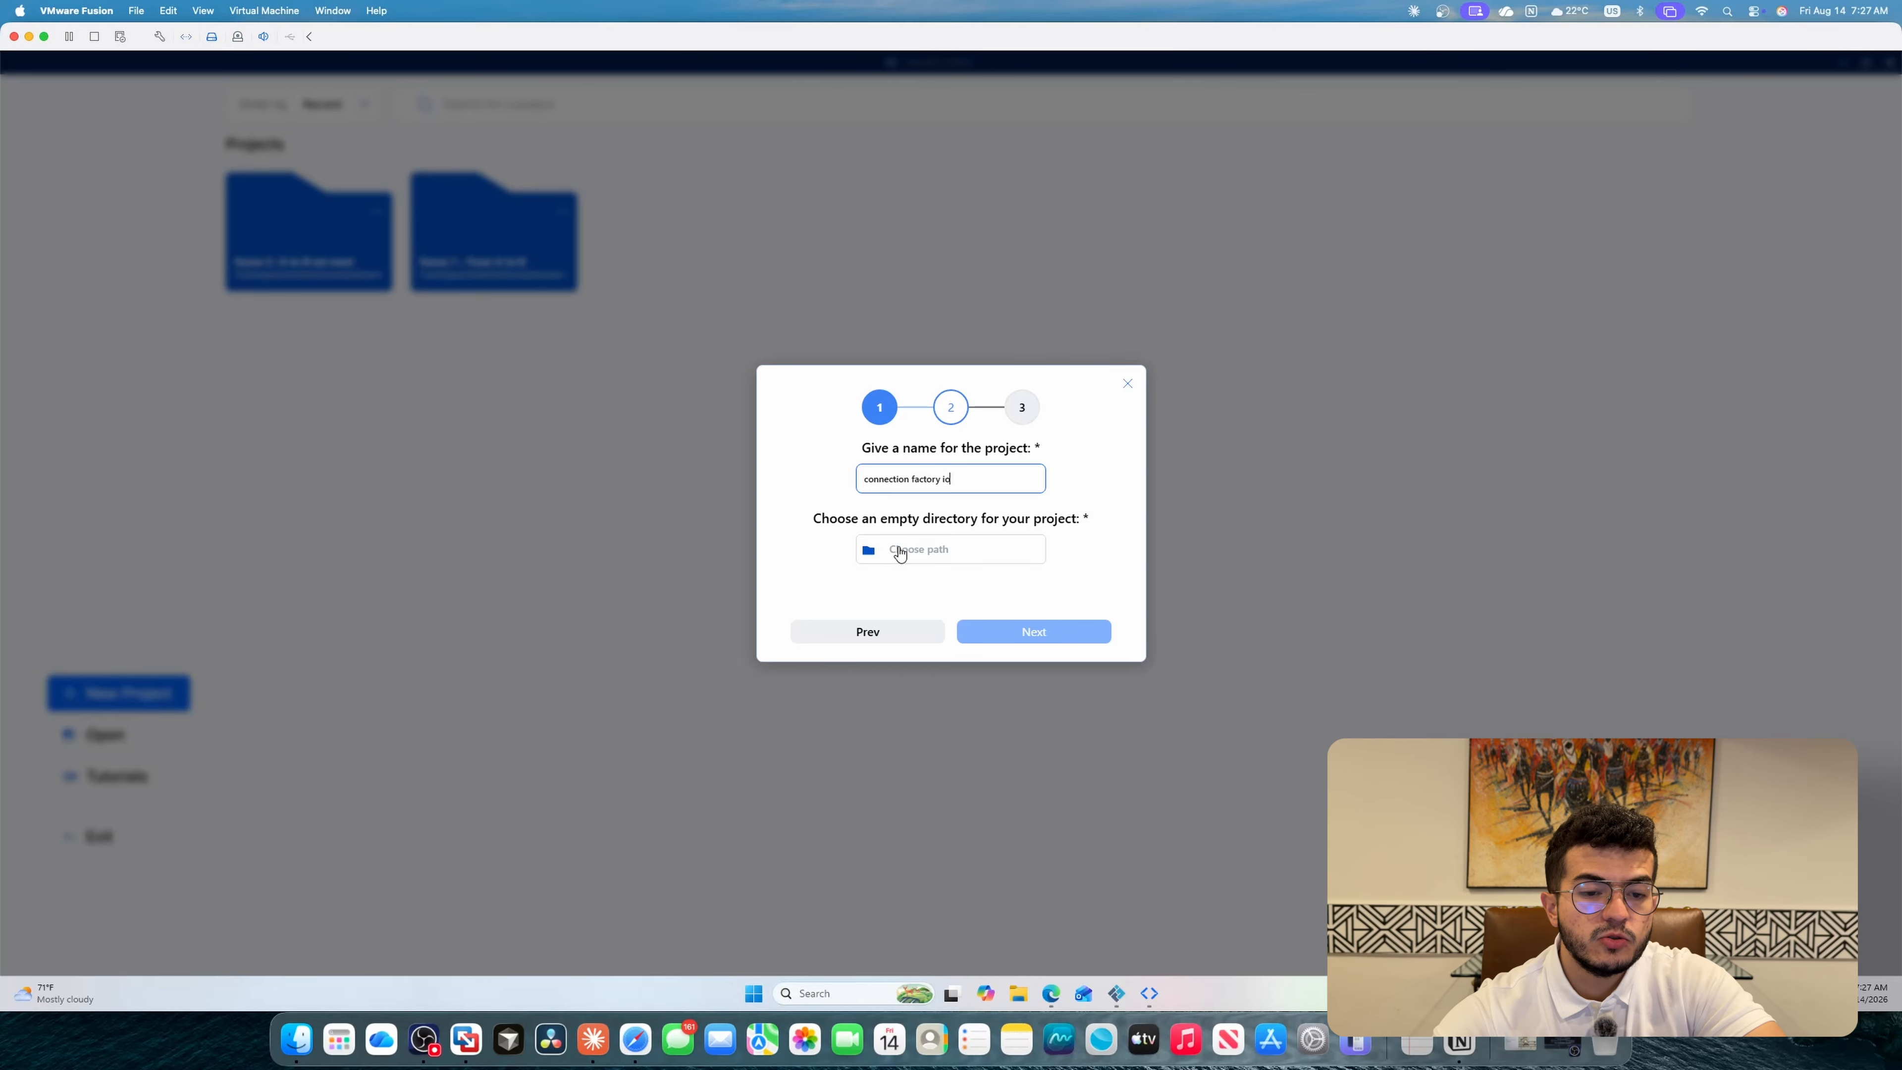
pyautogui.click(897, 553)
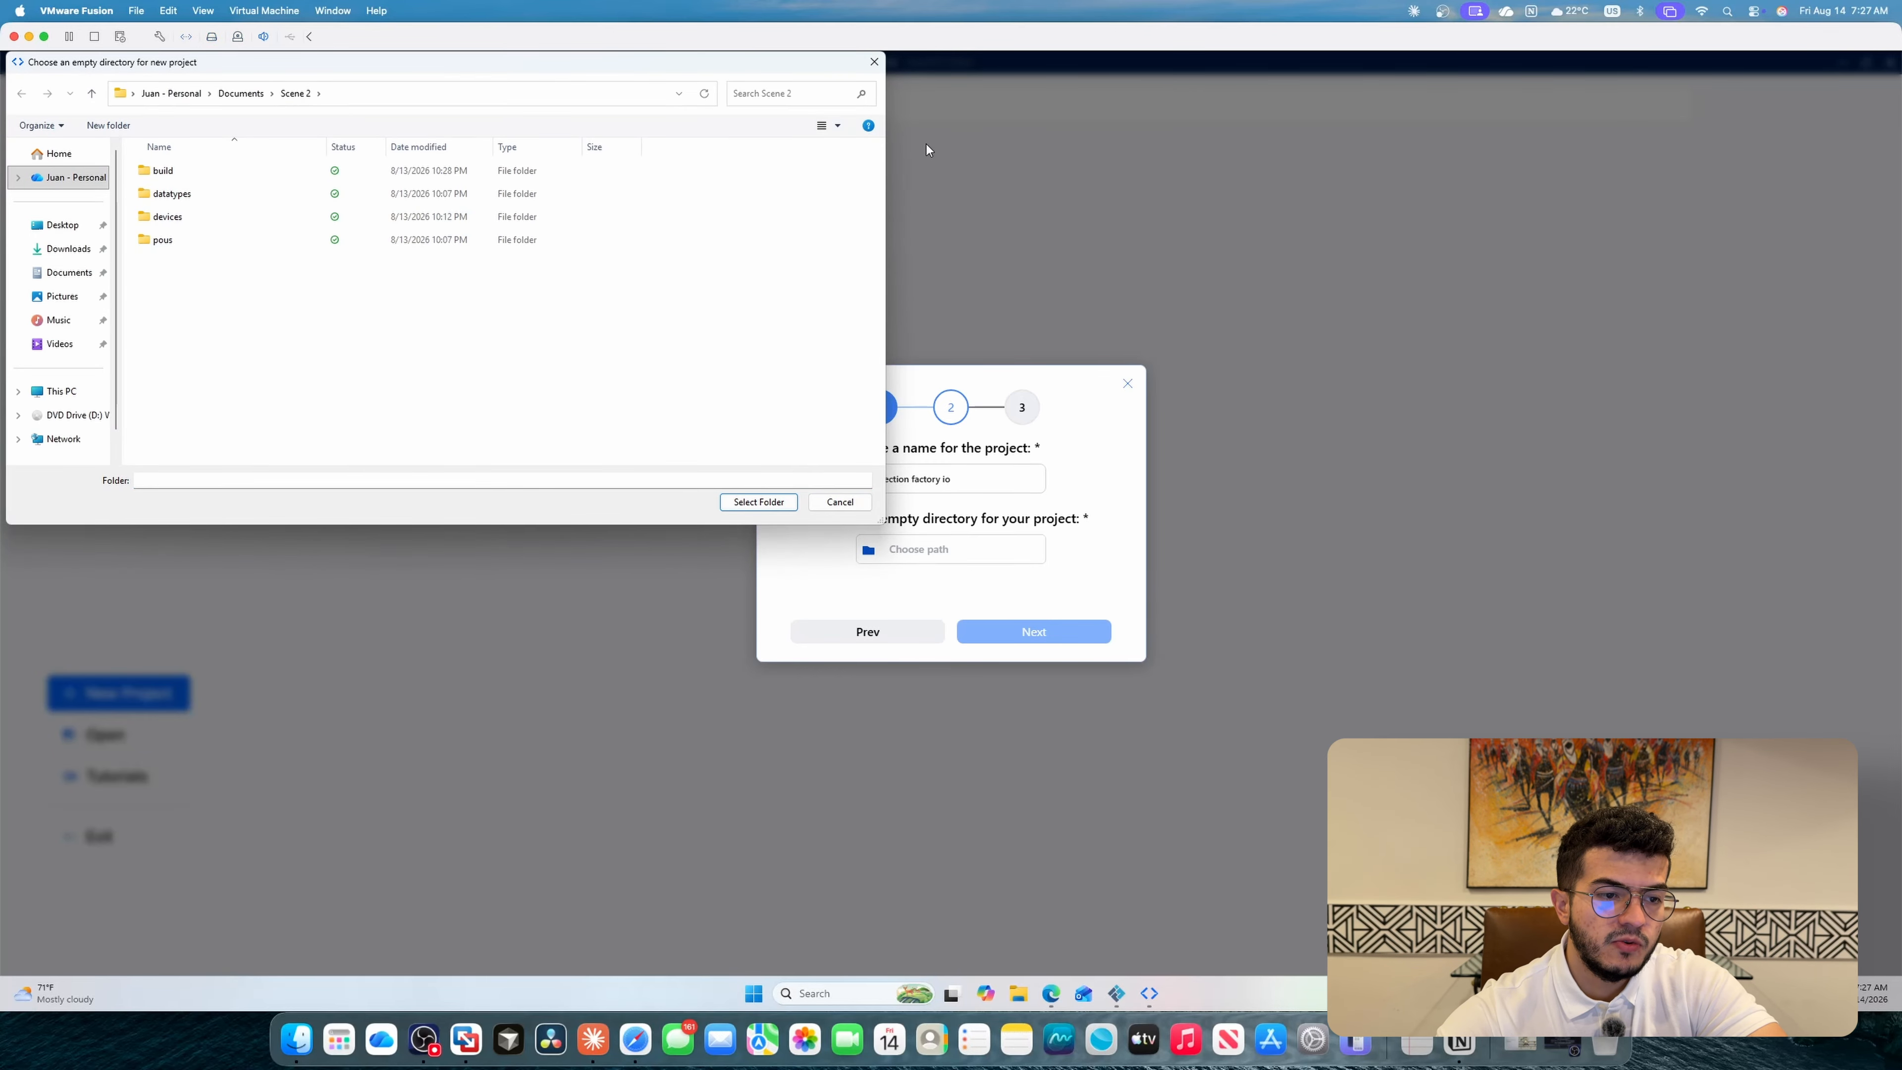
pyautogui.click(220, 195)
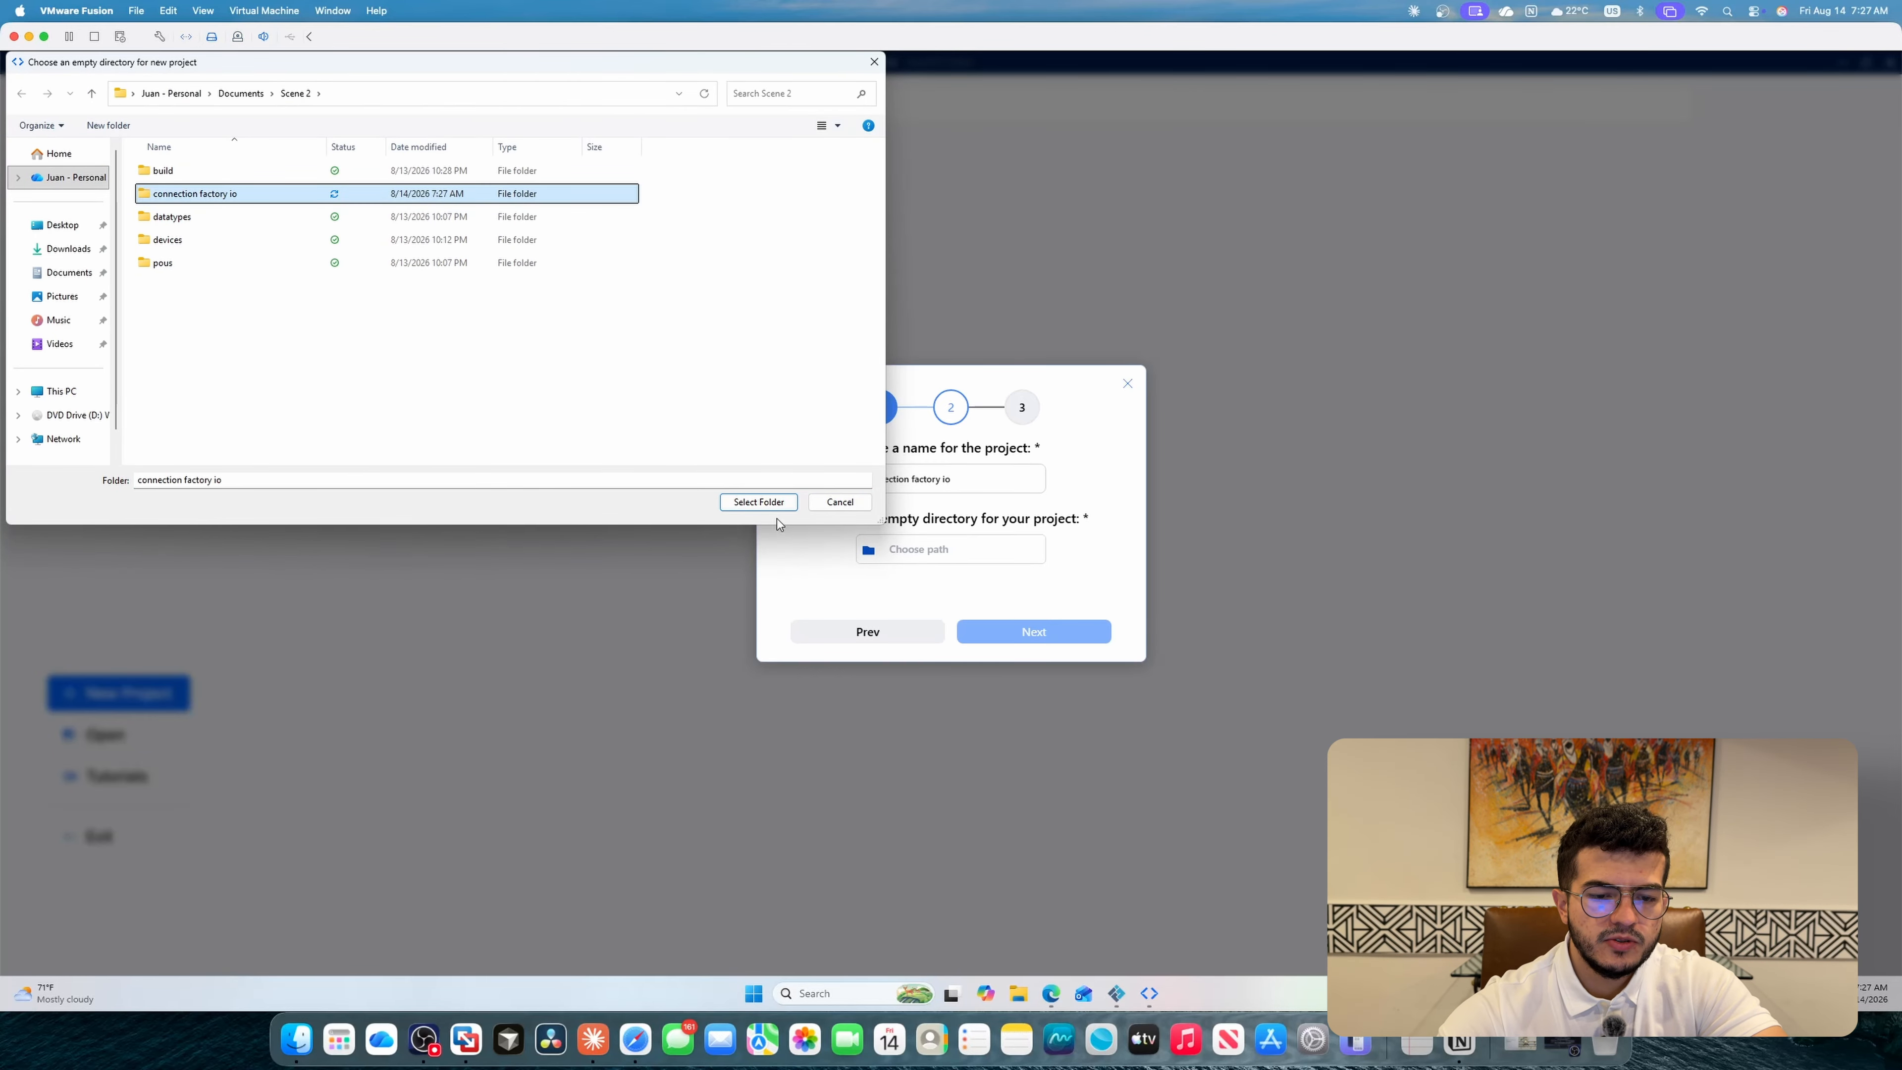
pyautogui.click(758, 502)
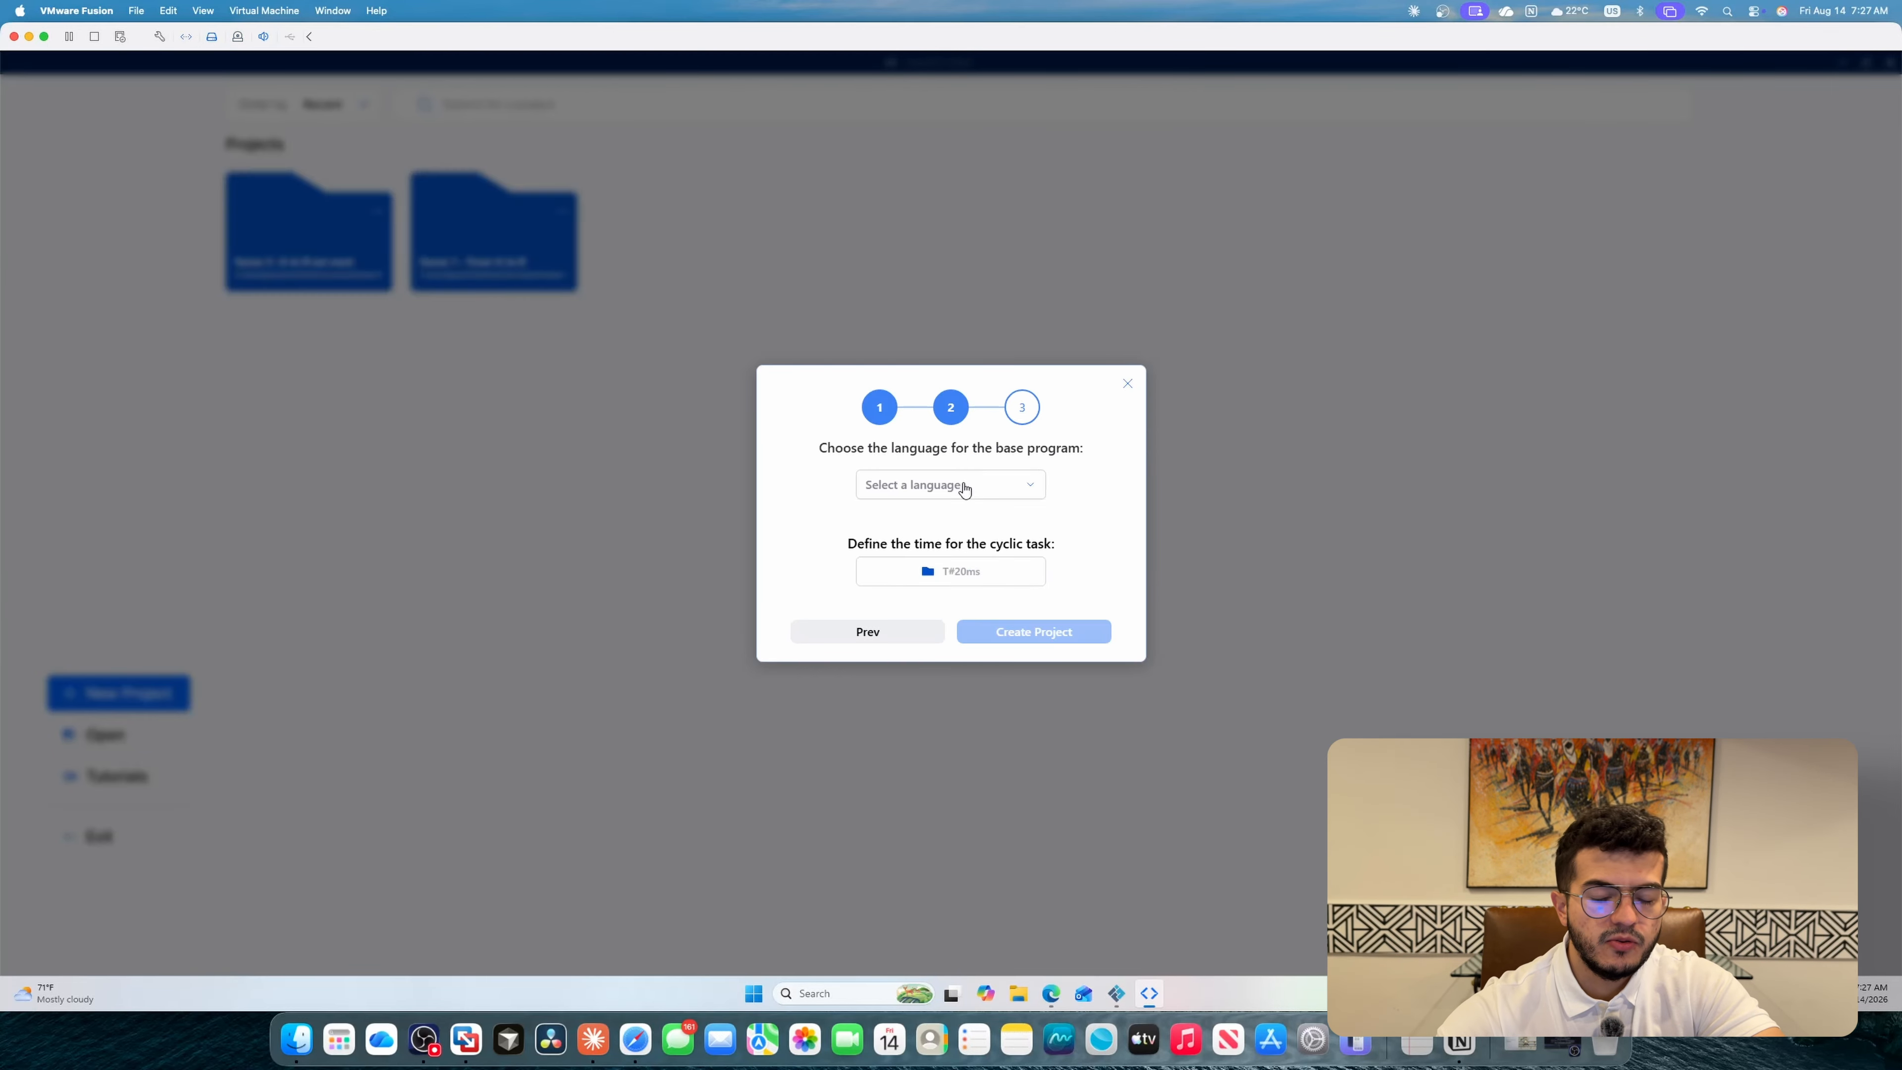
# Choose Ladder Diagram as the base program language and create the project.
pyautogui.click(963, 485)
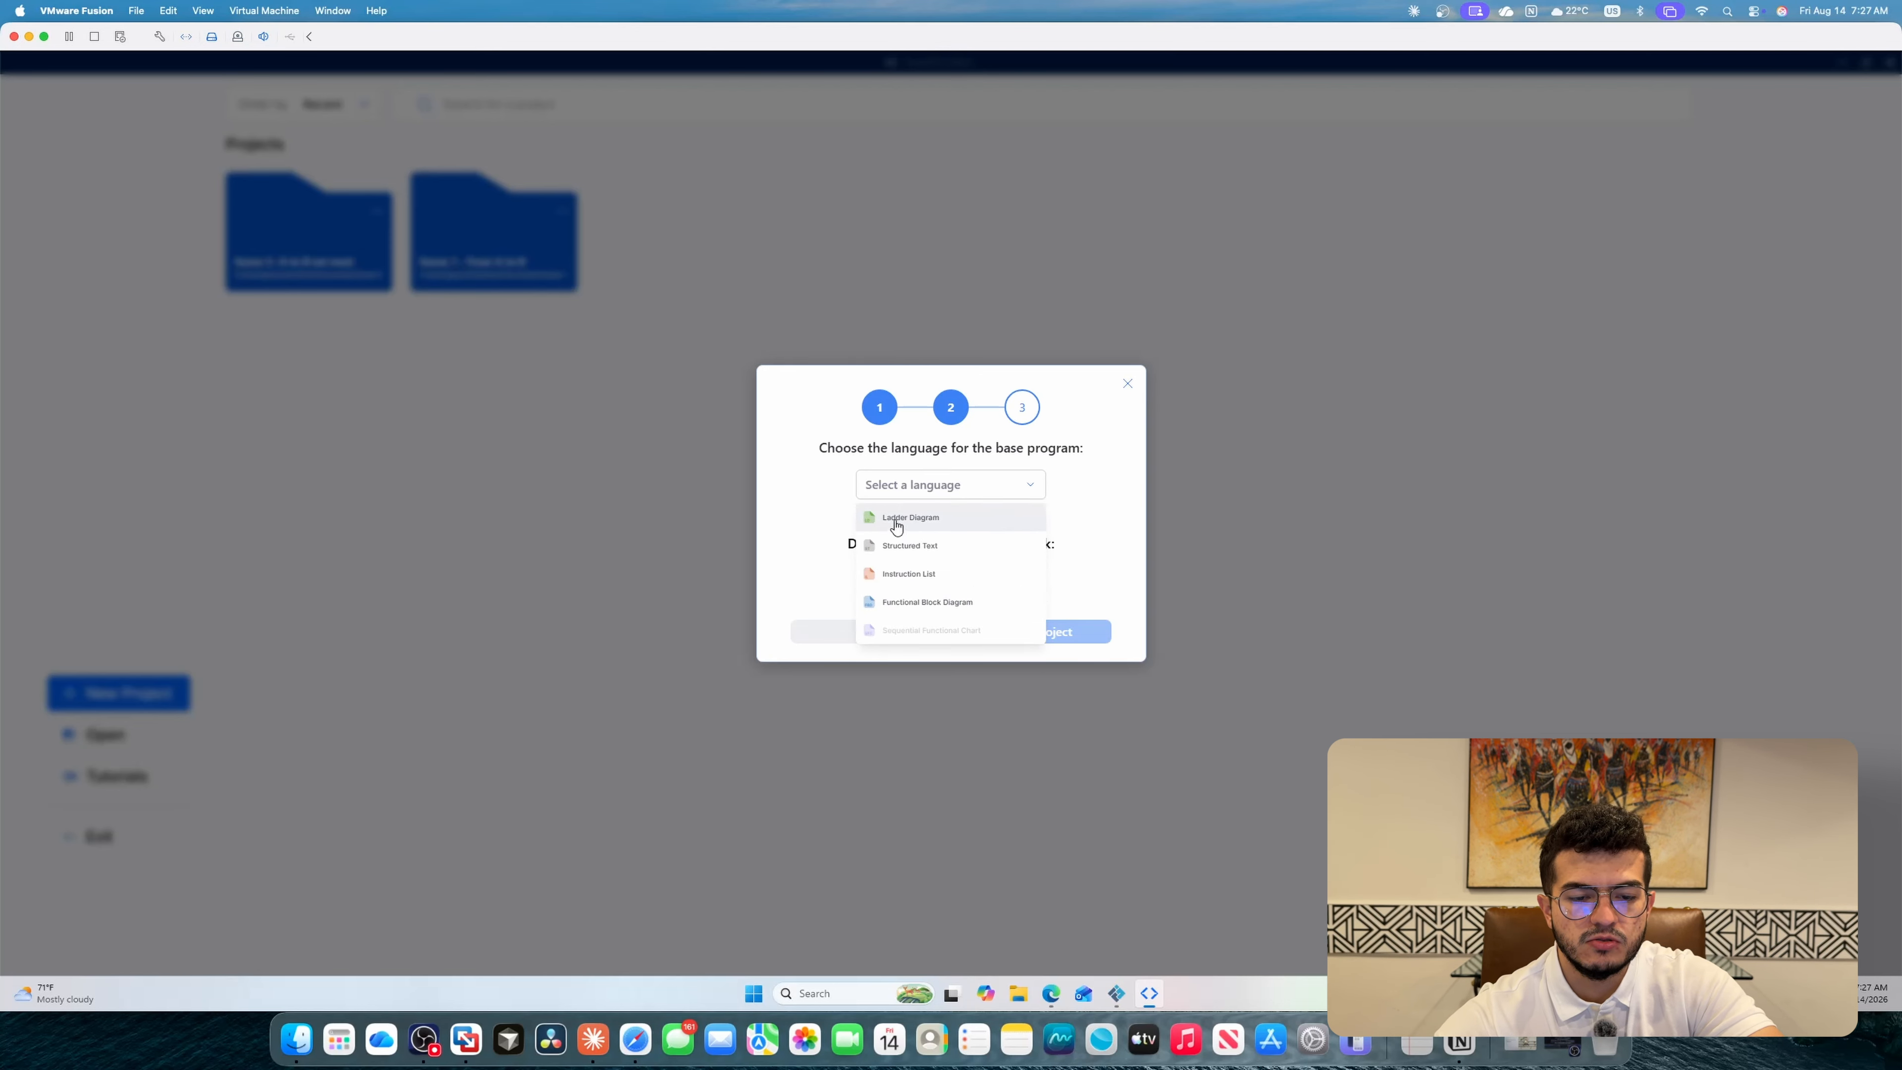
pyautogui.click(916, 518)
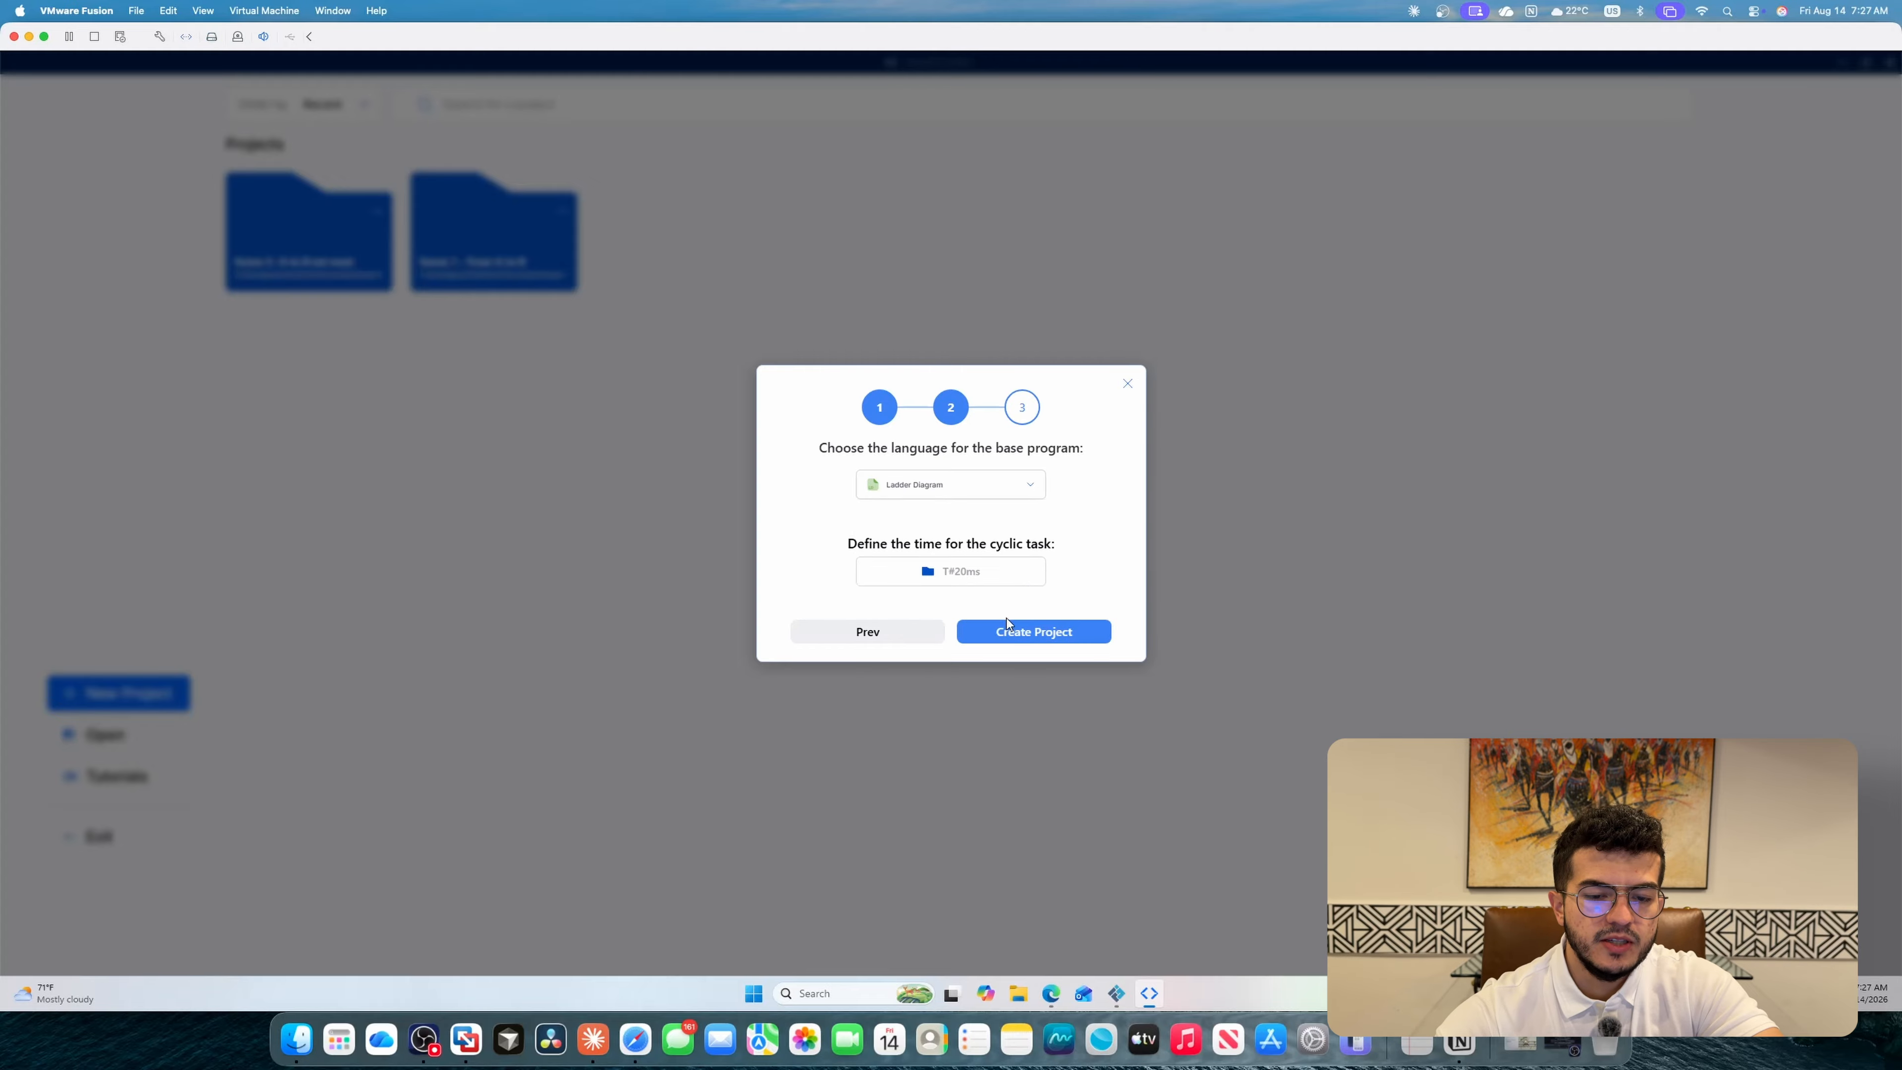
pyautogui.click(1042, 637)
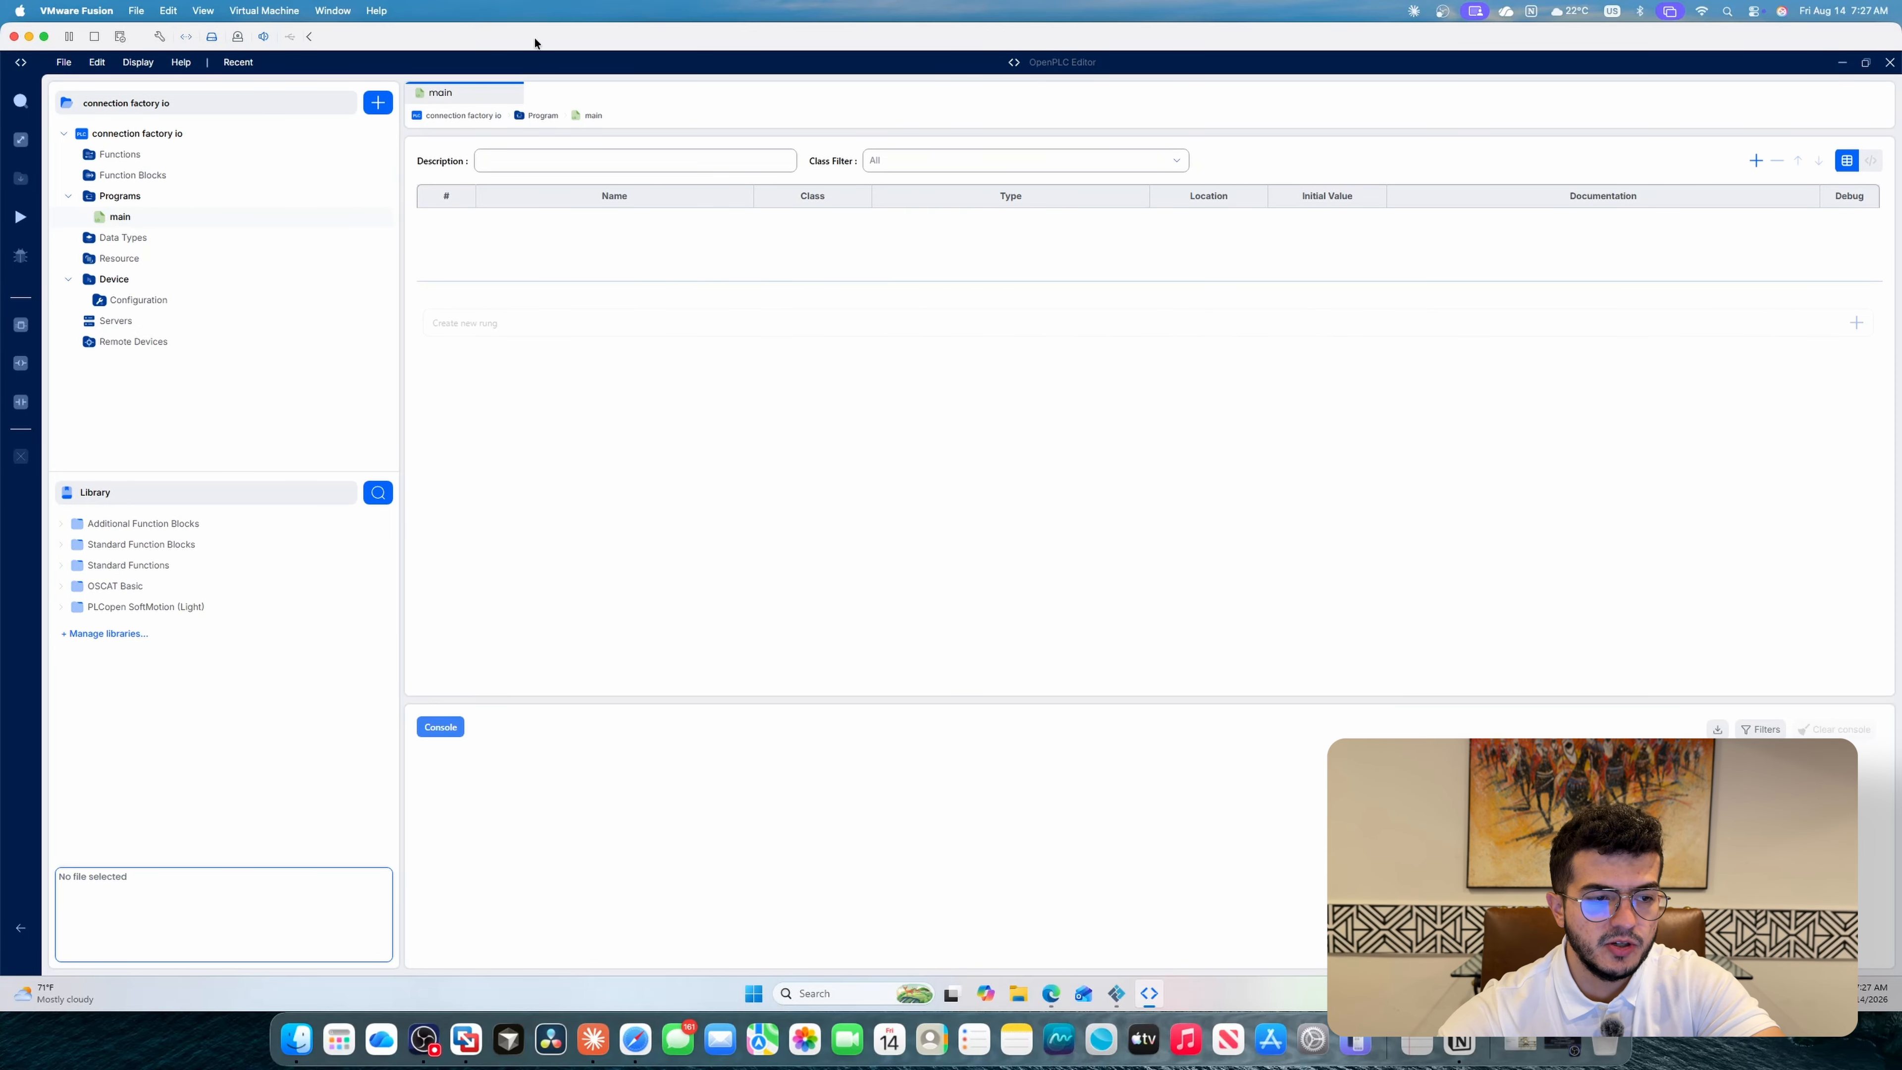
# Install OpenPLC Runtime from the downloaded setup file into the default folder without a desktop shortcut, and close the runtime console.
pyautogui.click(1052, 994)
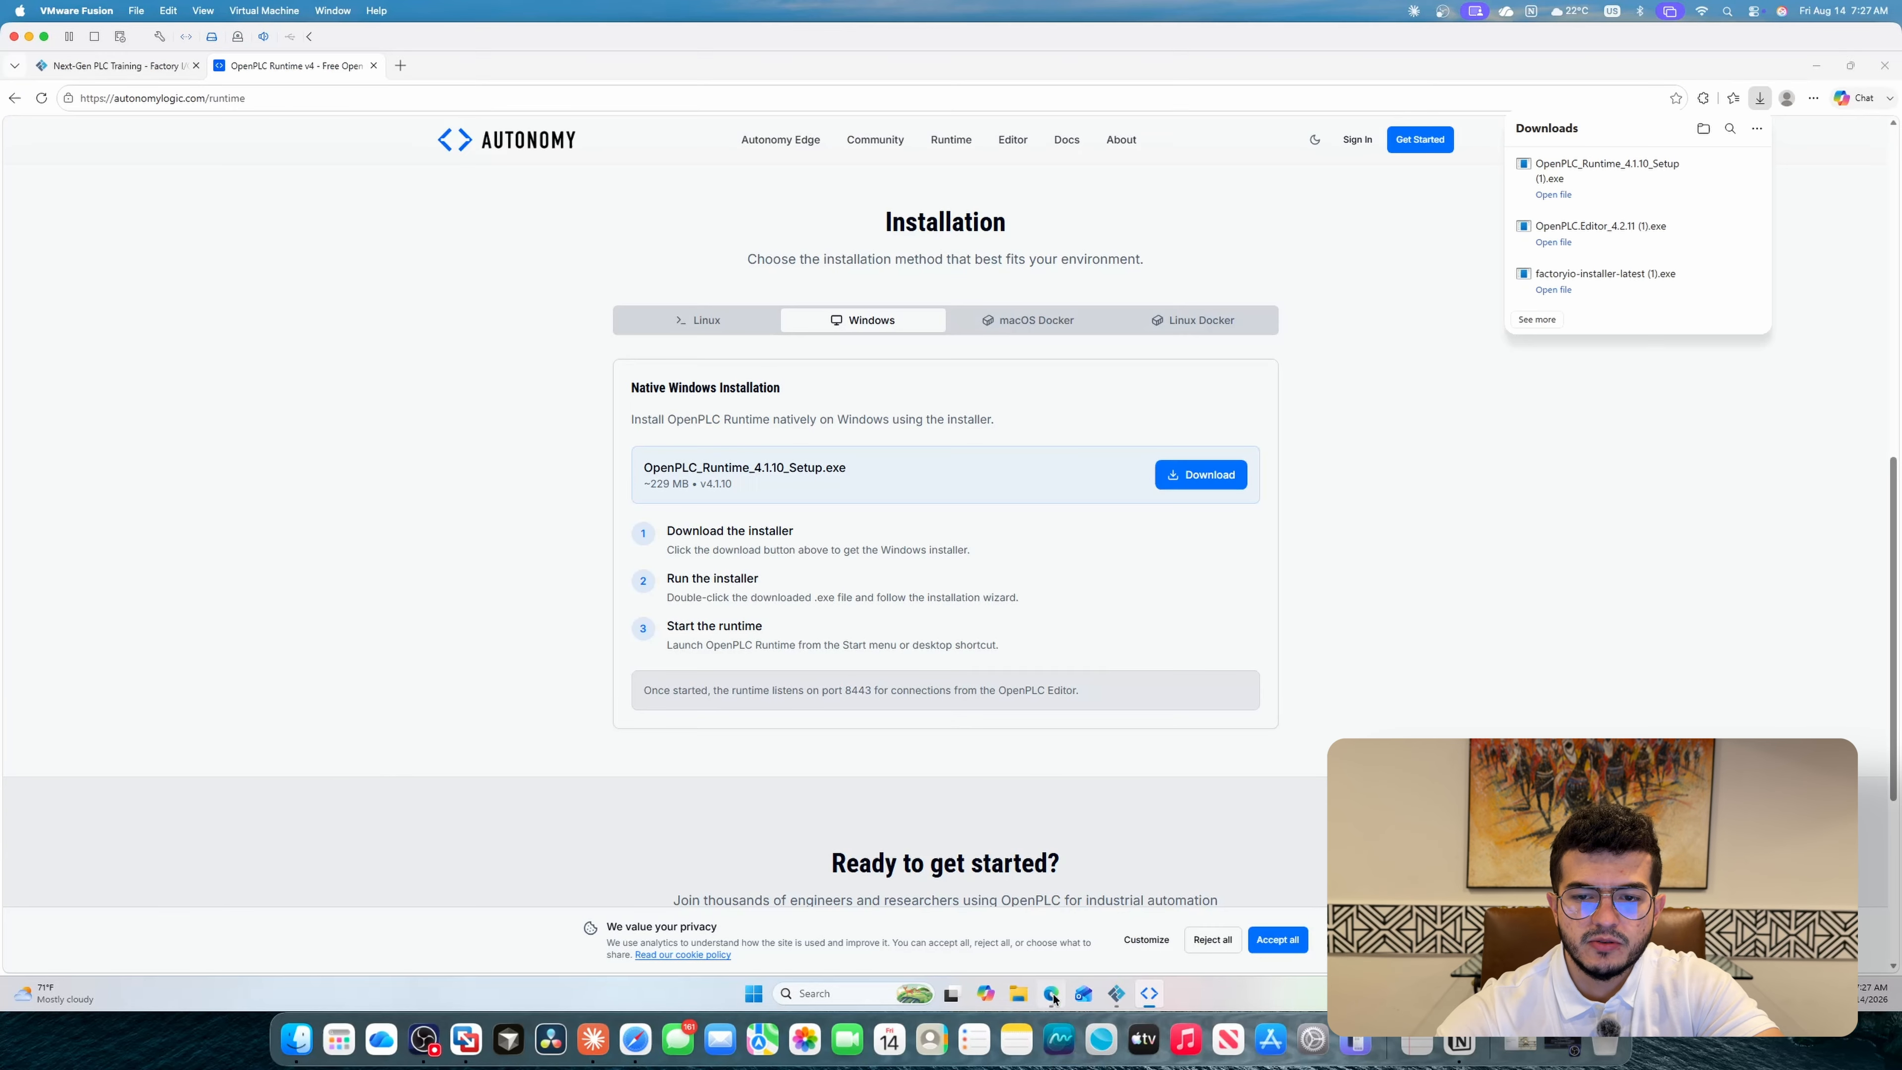
pyautogui.click(1546, 195)
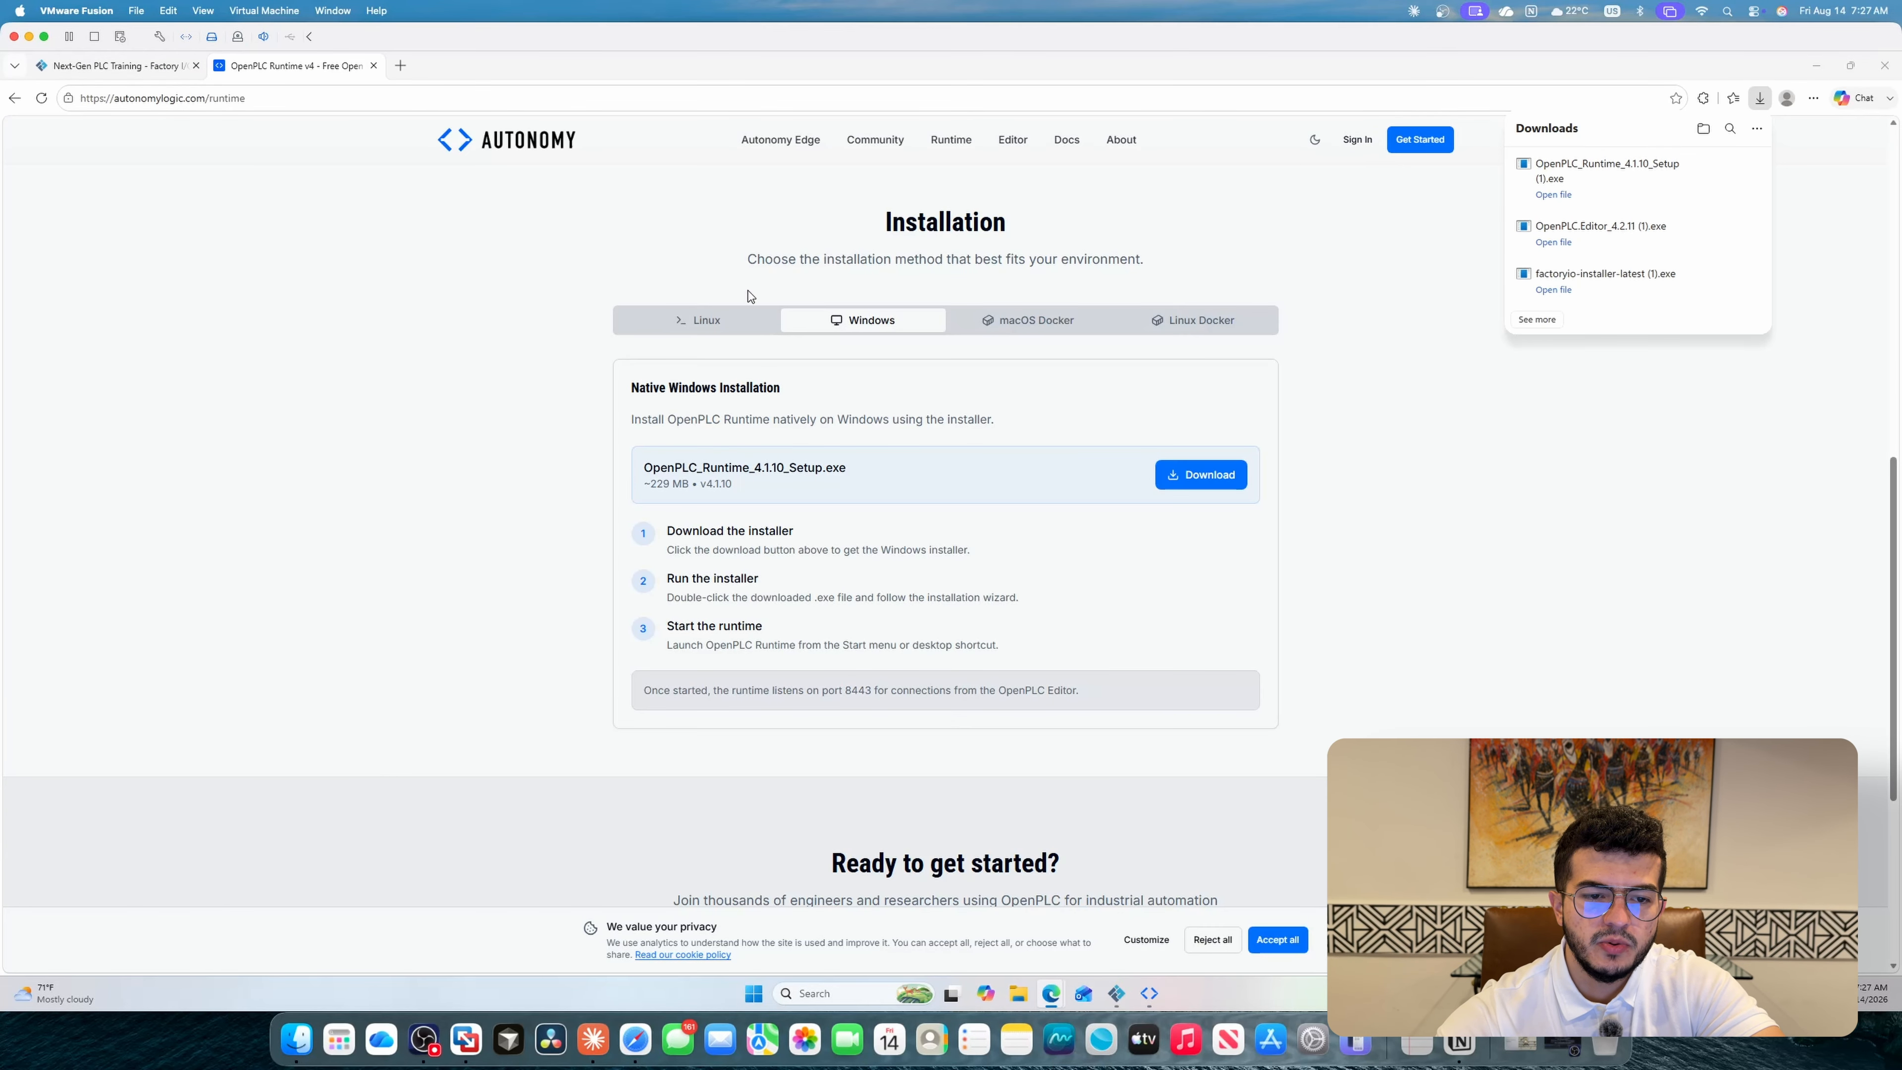
pyautogui.click(782, 409)
pyautogui.click(1000, 655)
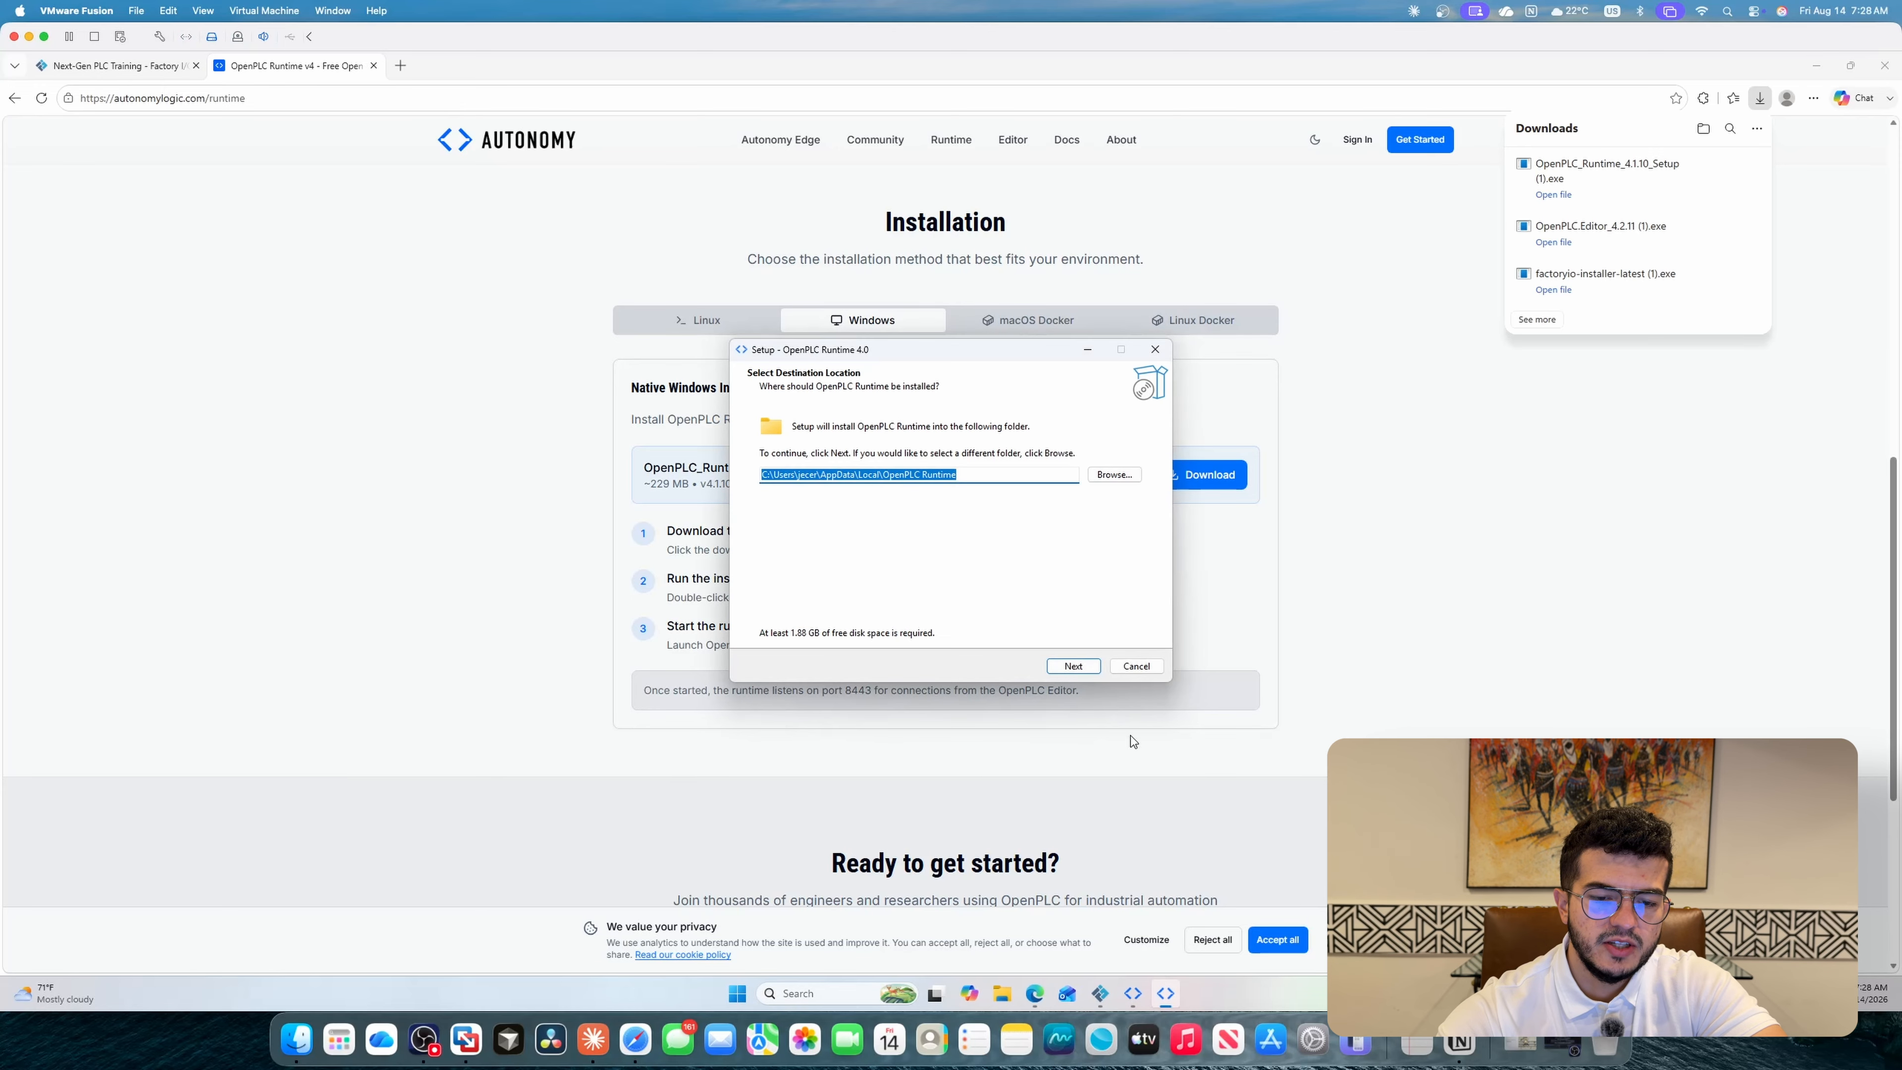
pyautogui.click(1082, 664)
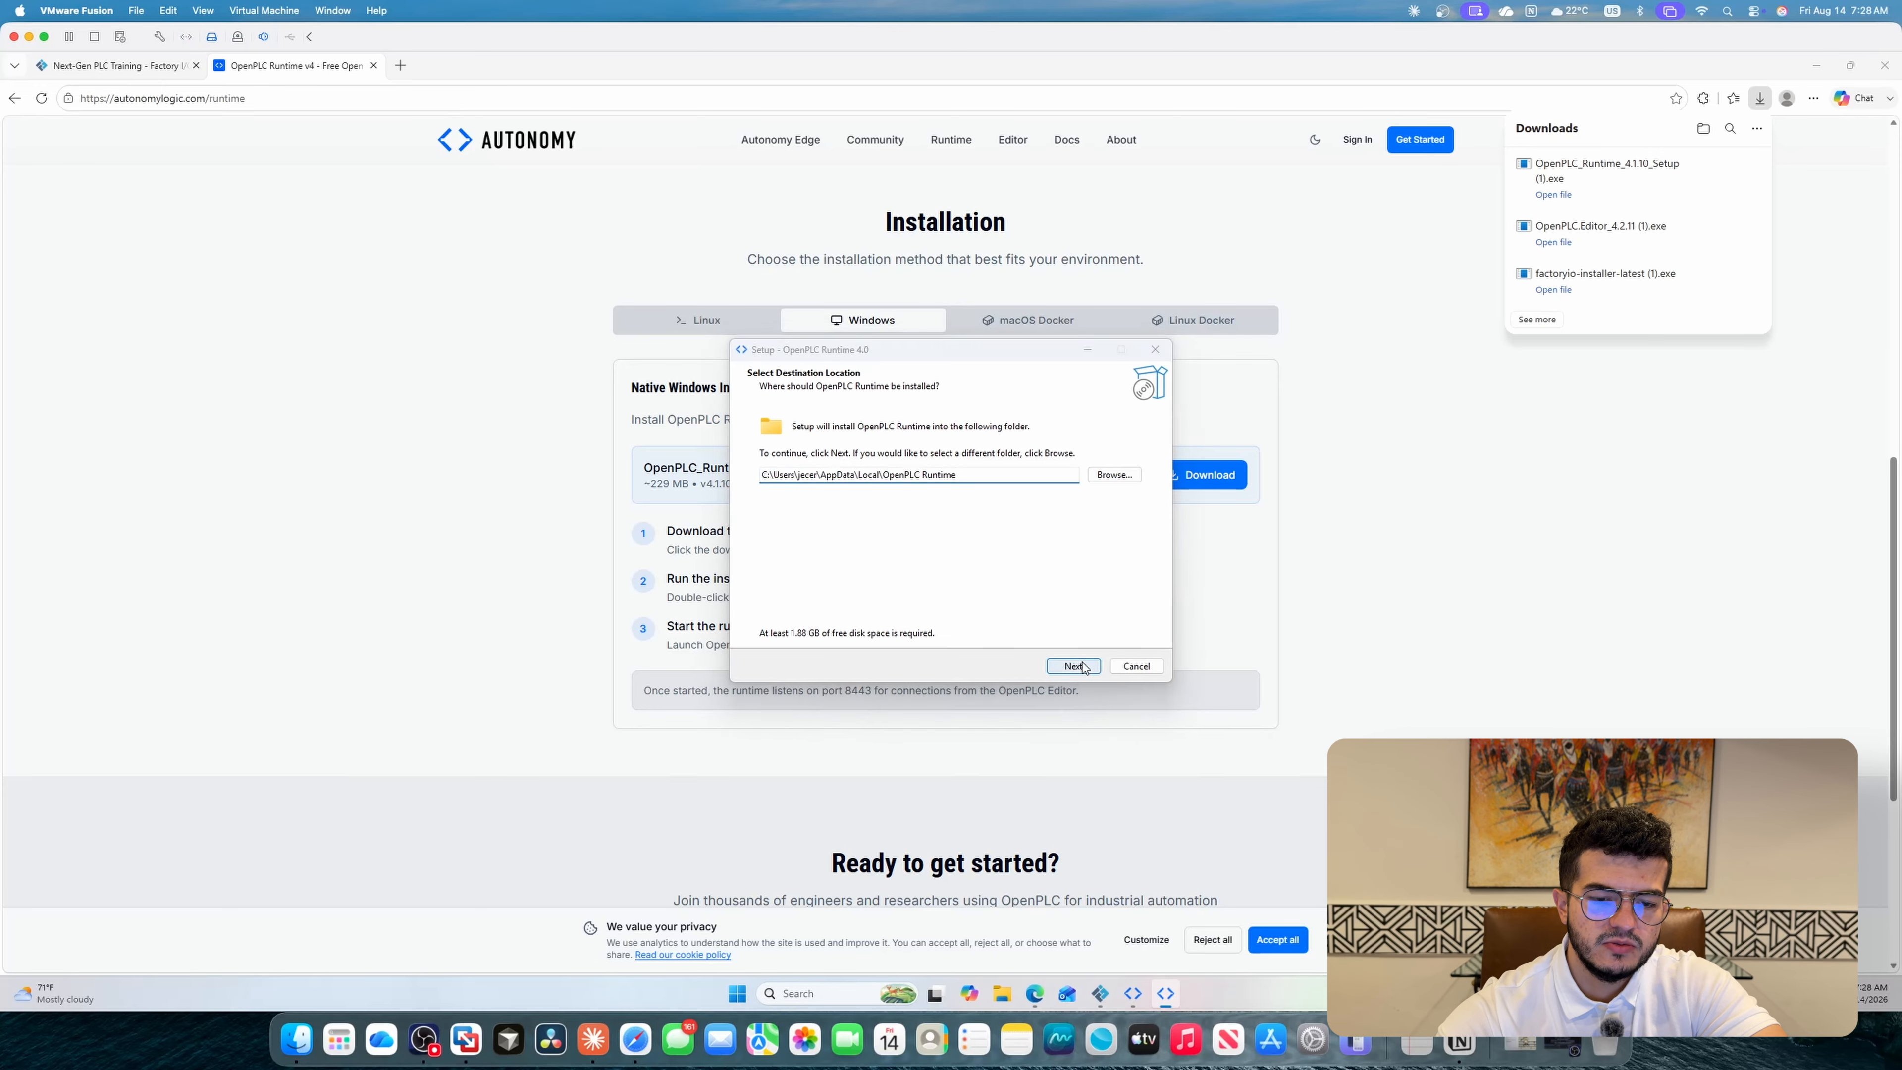
pyautogui.click(1008, 585)
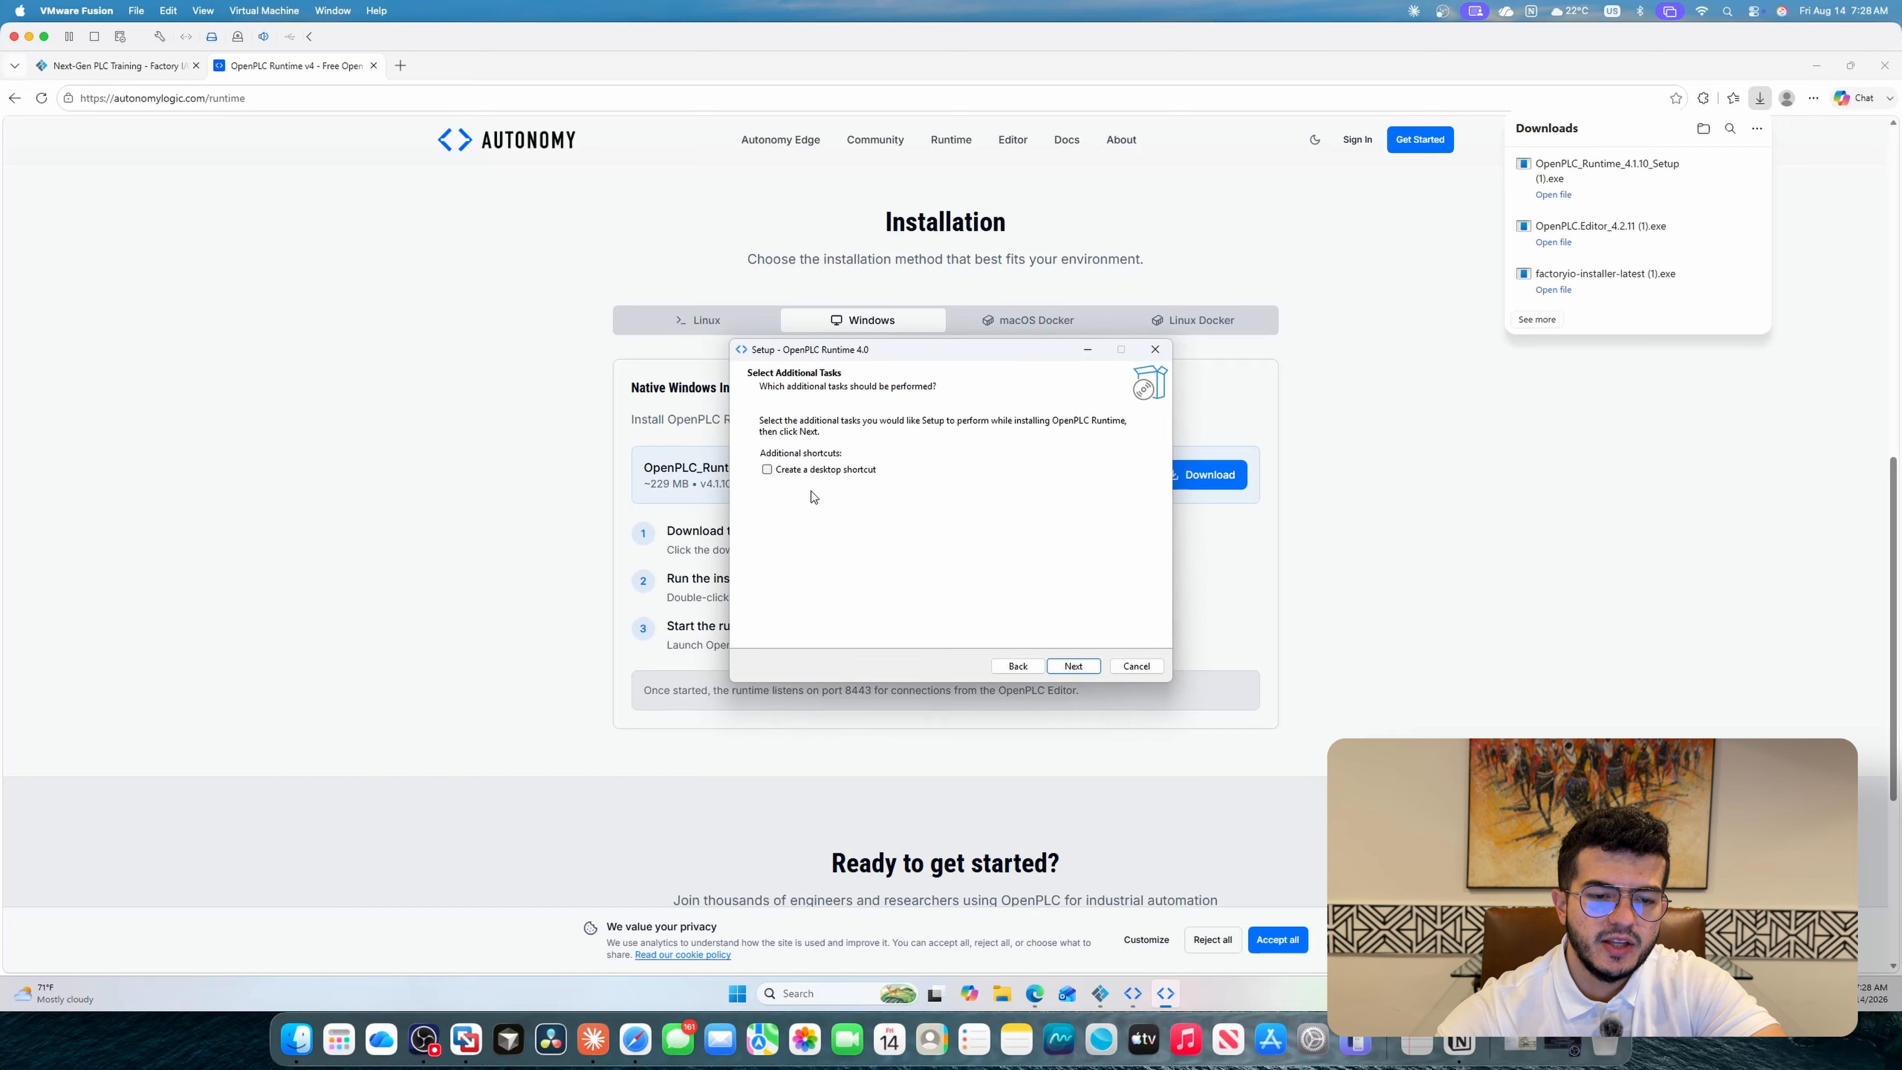
pyautogui.click(1074, 665)
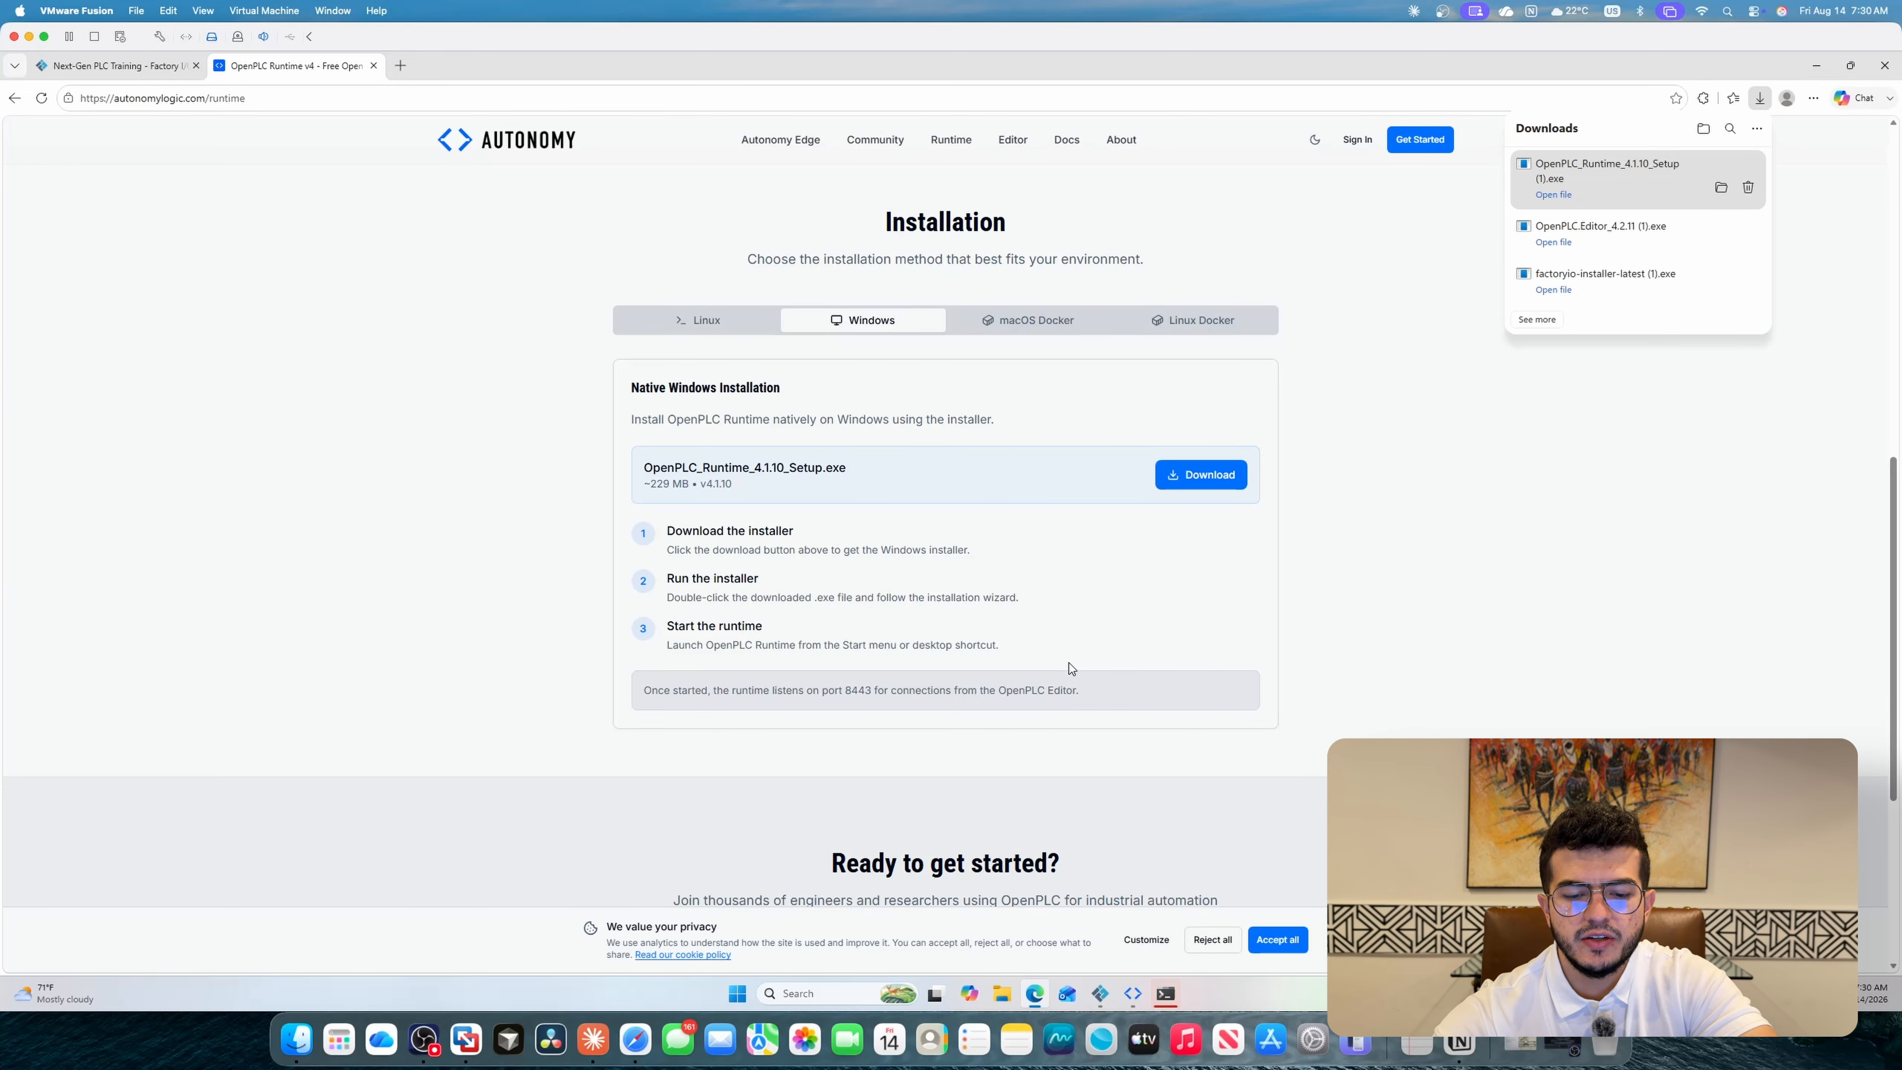
pyautogui.click(1166, 994)
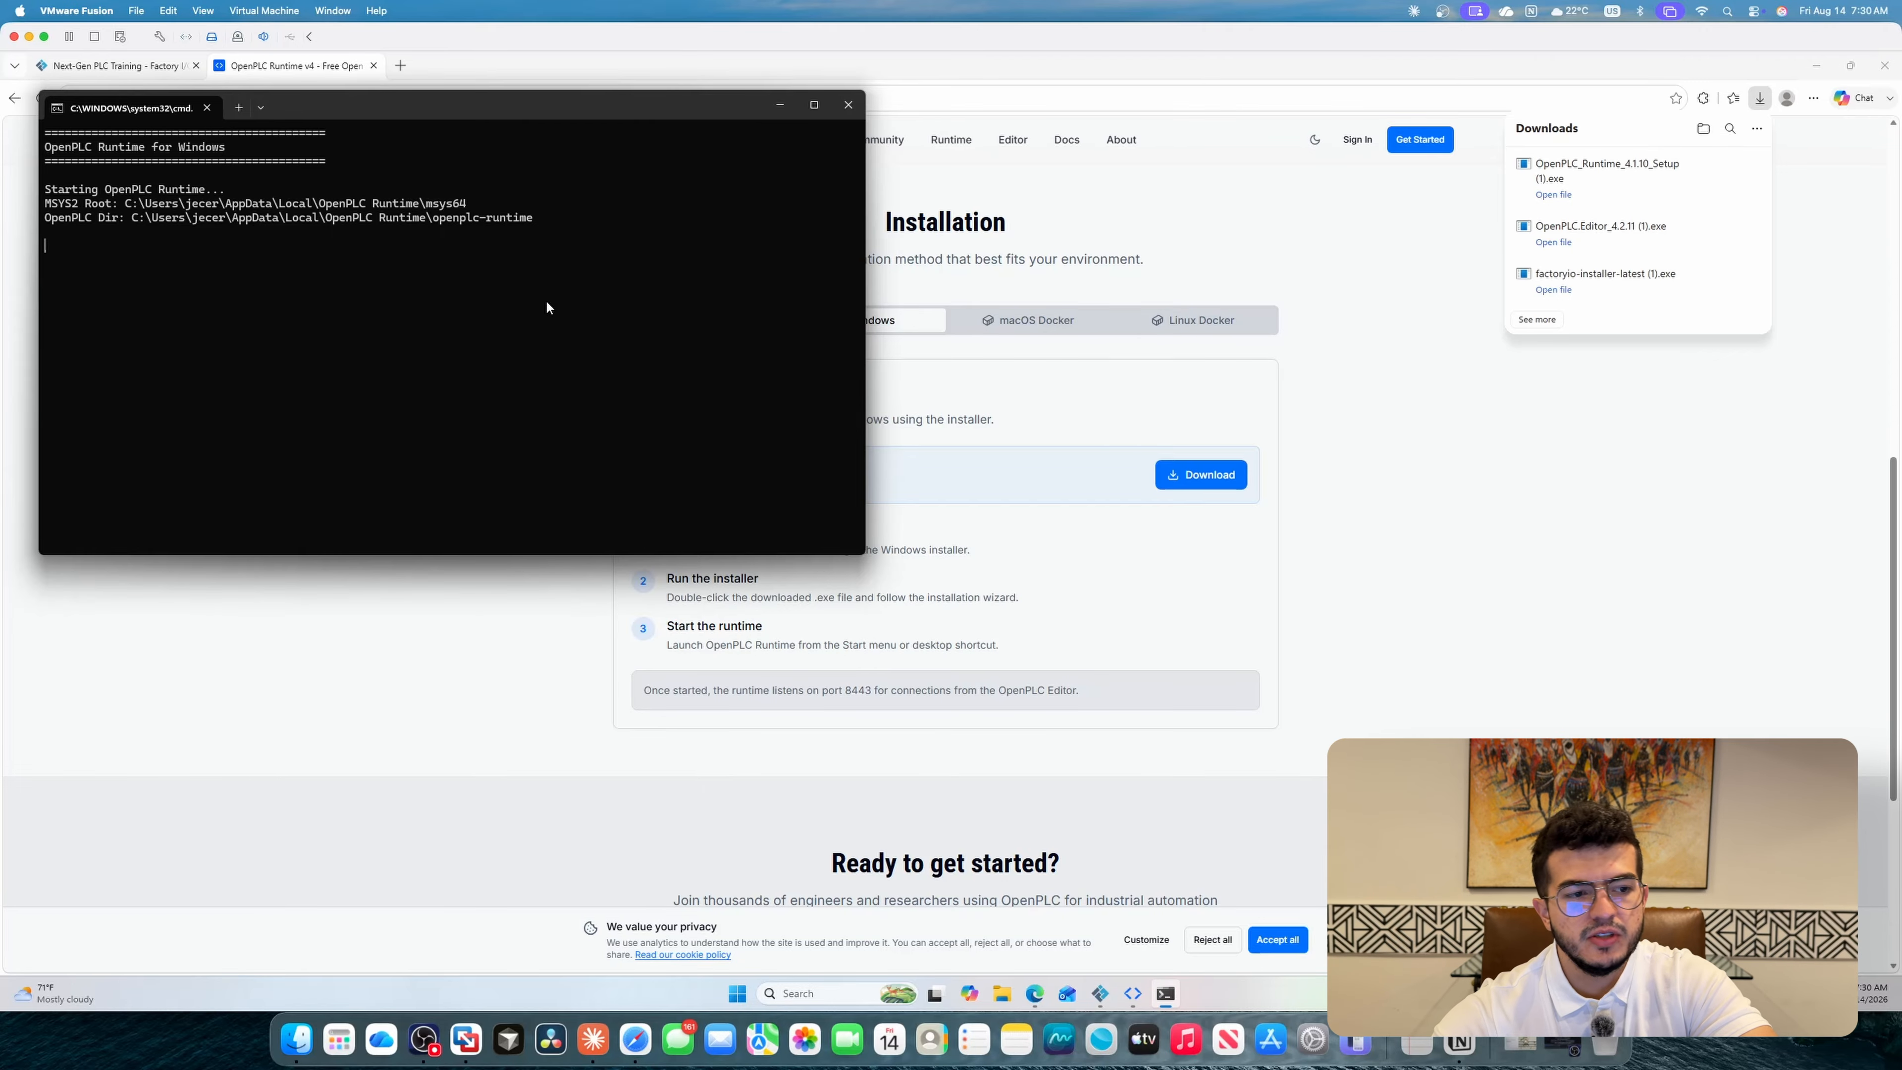
pyautogui.click(848, 111)
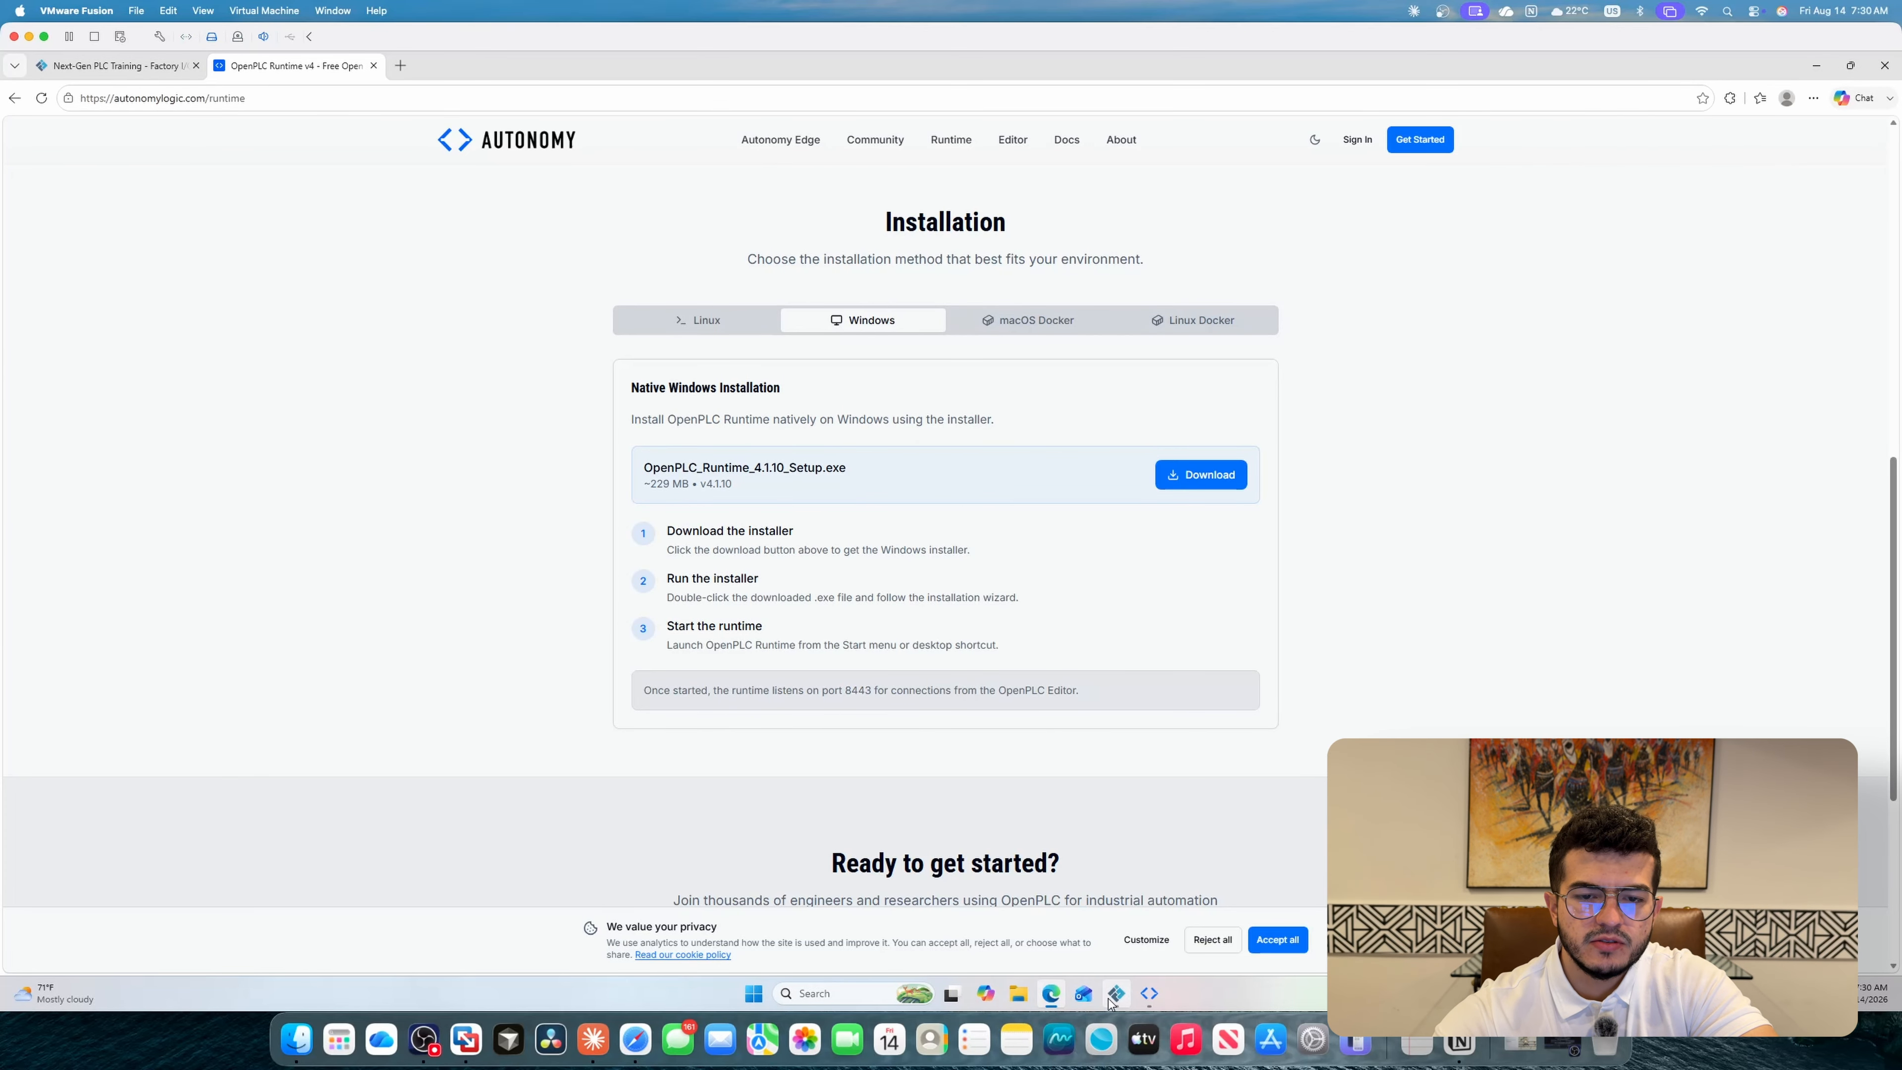
# Switch to Factory I/O, maximize its window and open the "1 - From A to B" scene.
pyautogui.click(1115, 996)
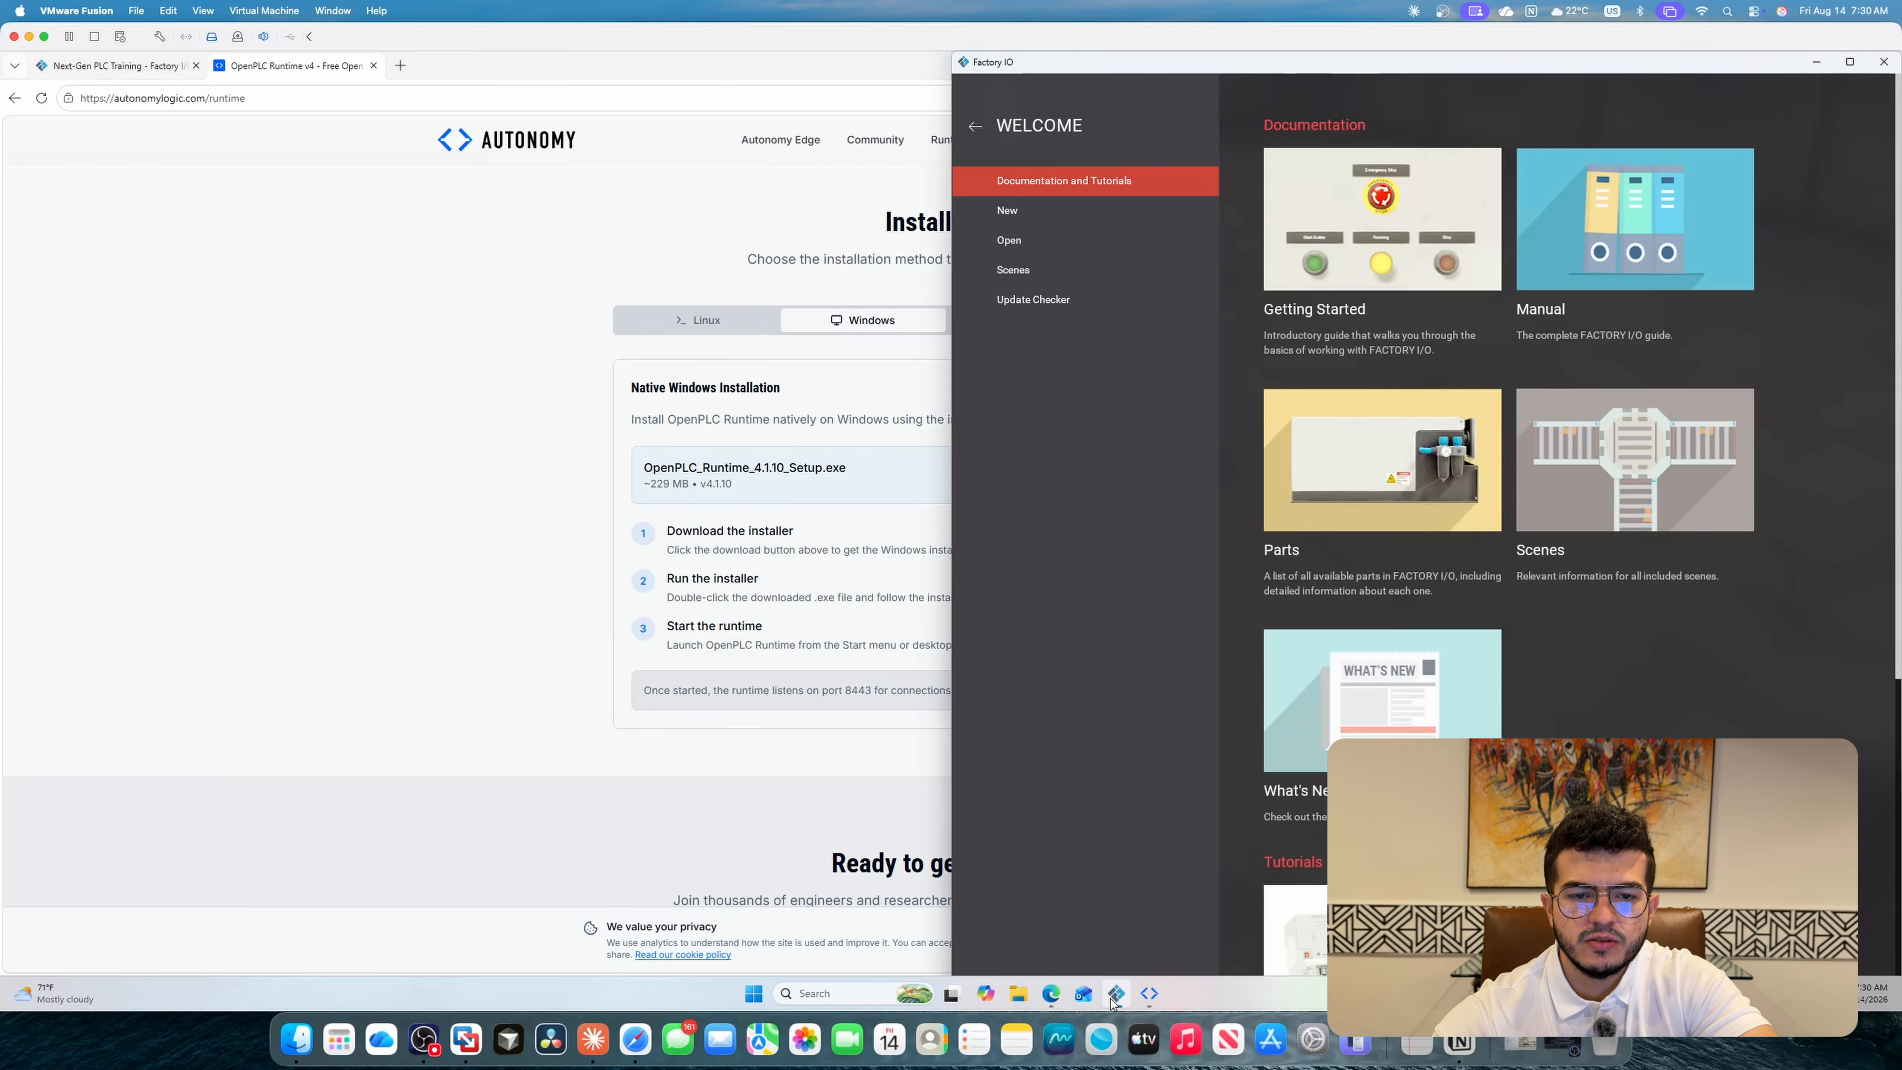
pyautogui.doubleClick(1039, 64)
pyautogui.click(90, 262)
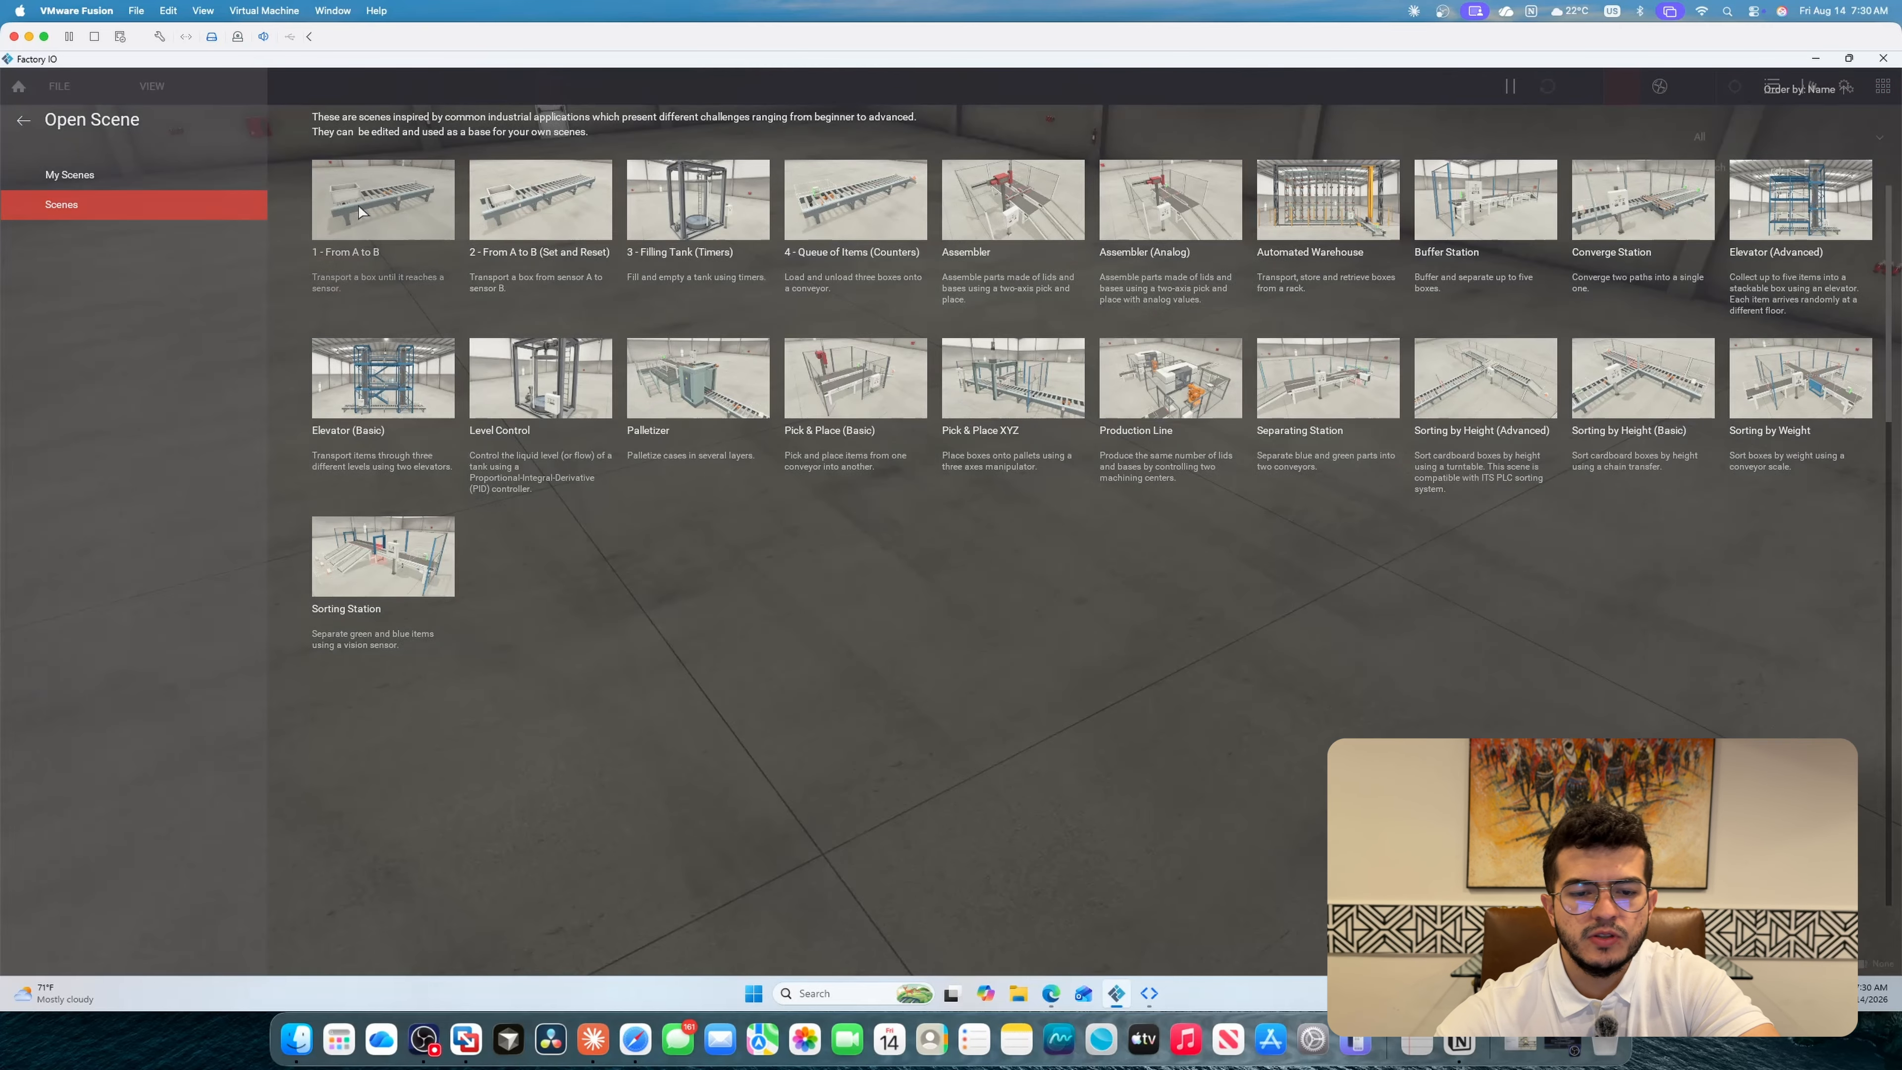
pyautogui.click(360, 212)
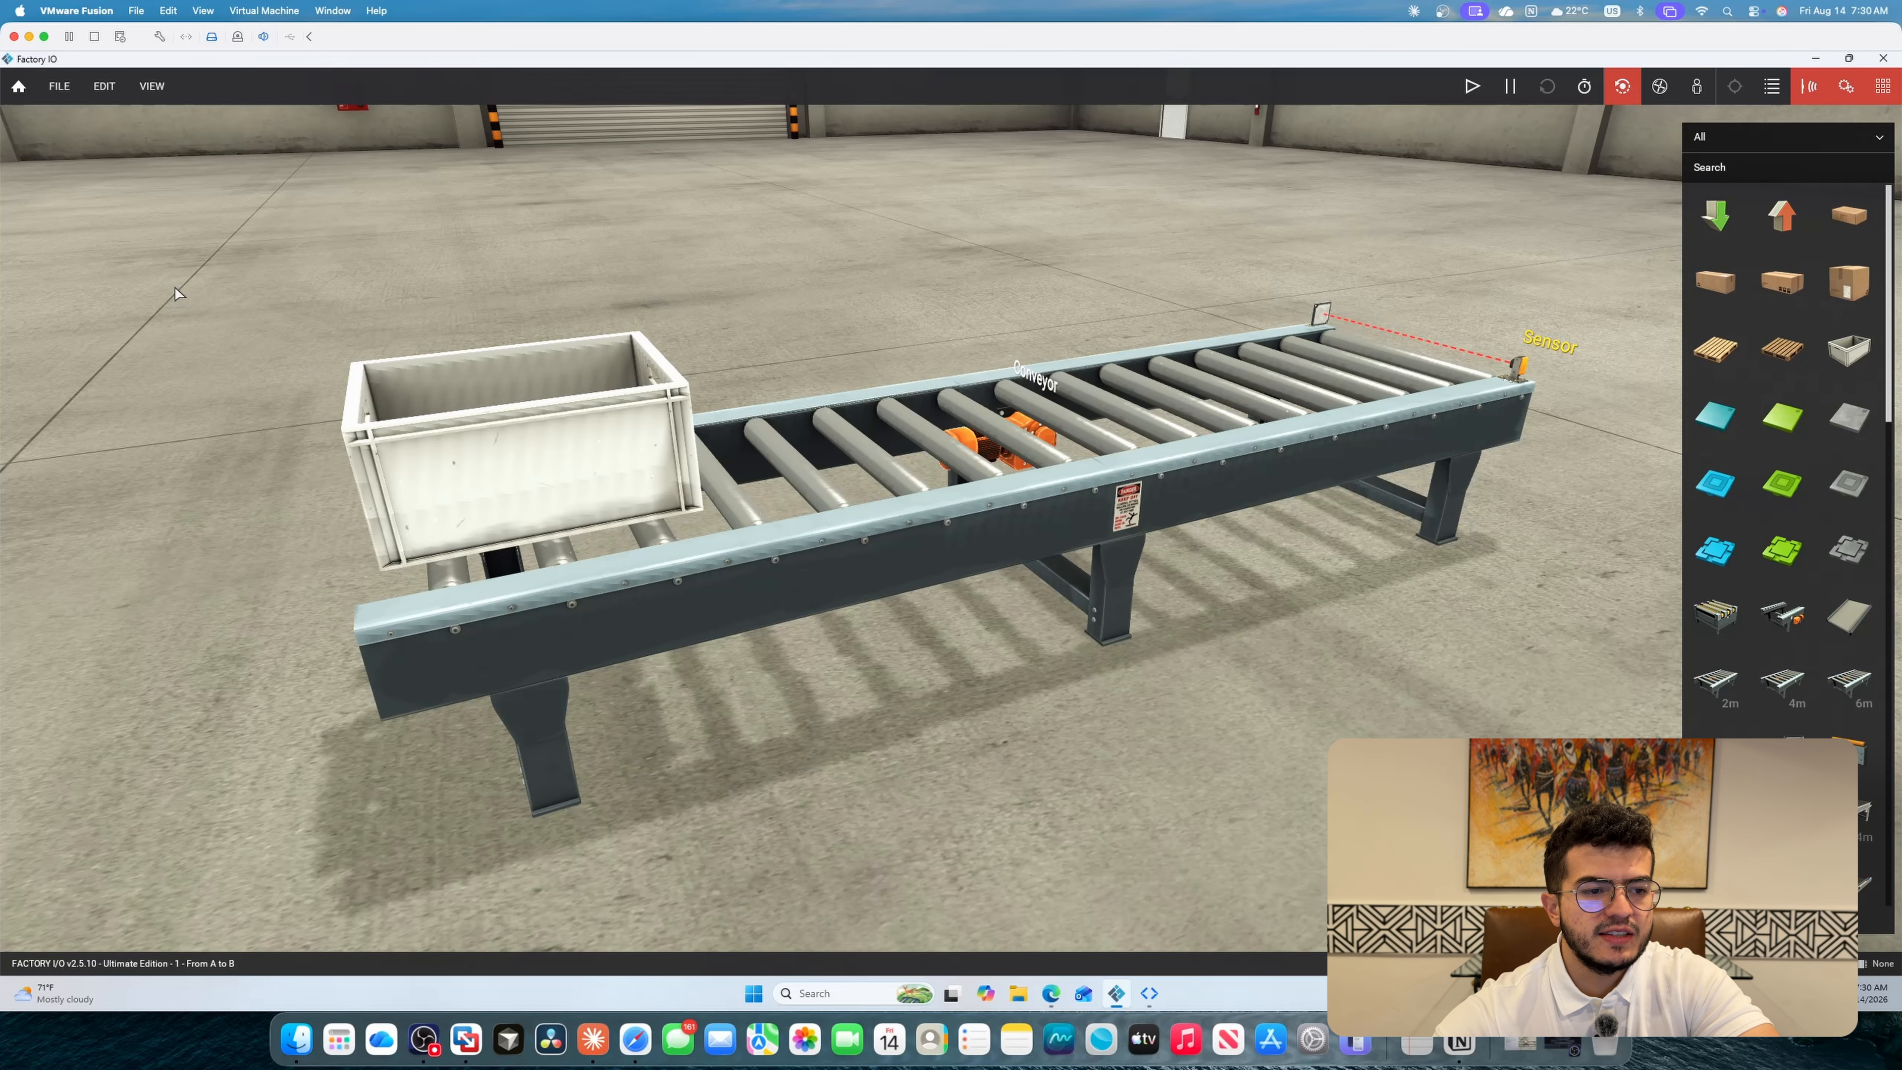
# Set the scene's driver to Modbus TCP/IP Server and remap the Sensor tag to Input 0.
pyautogui.click(60, 88)
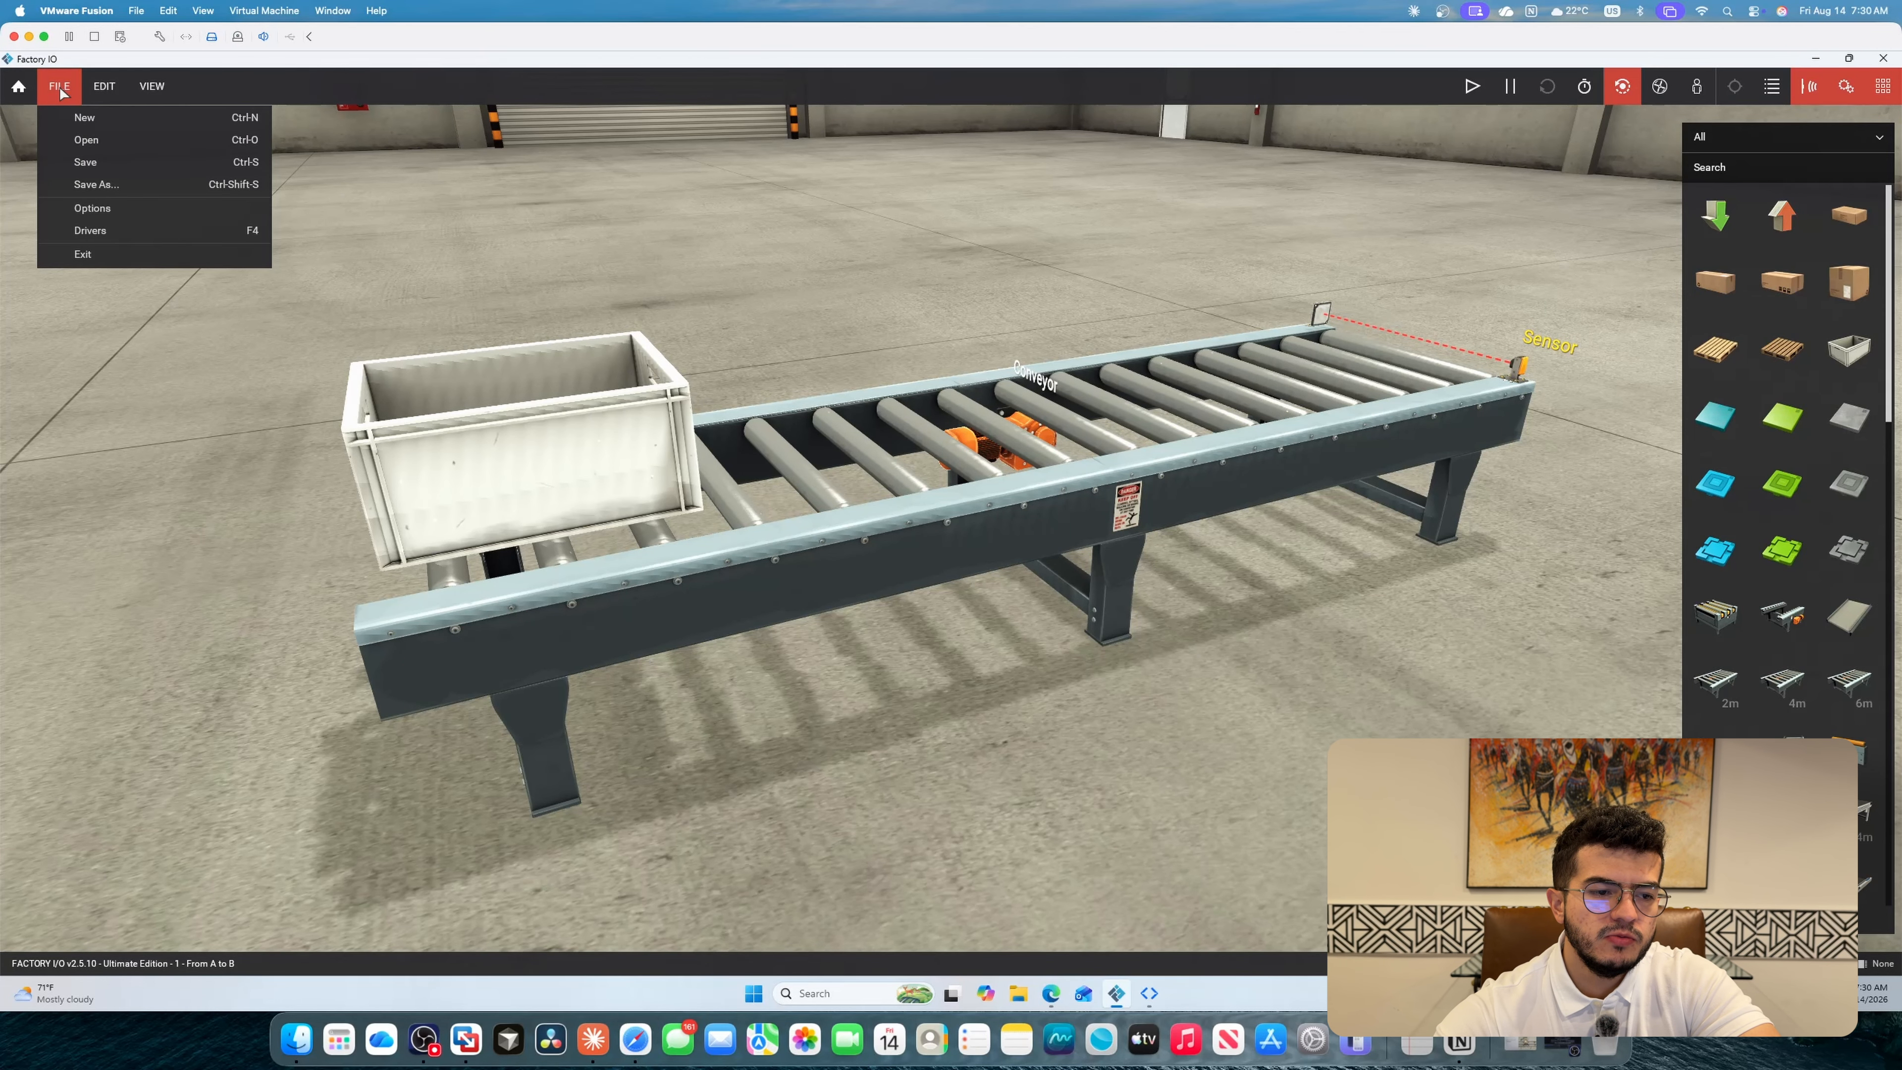
pyautogui.click(105, 231)
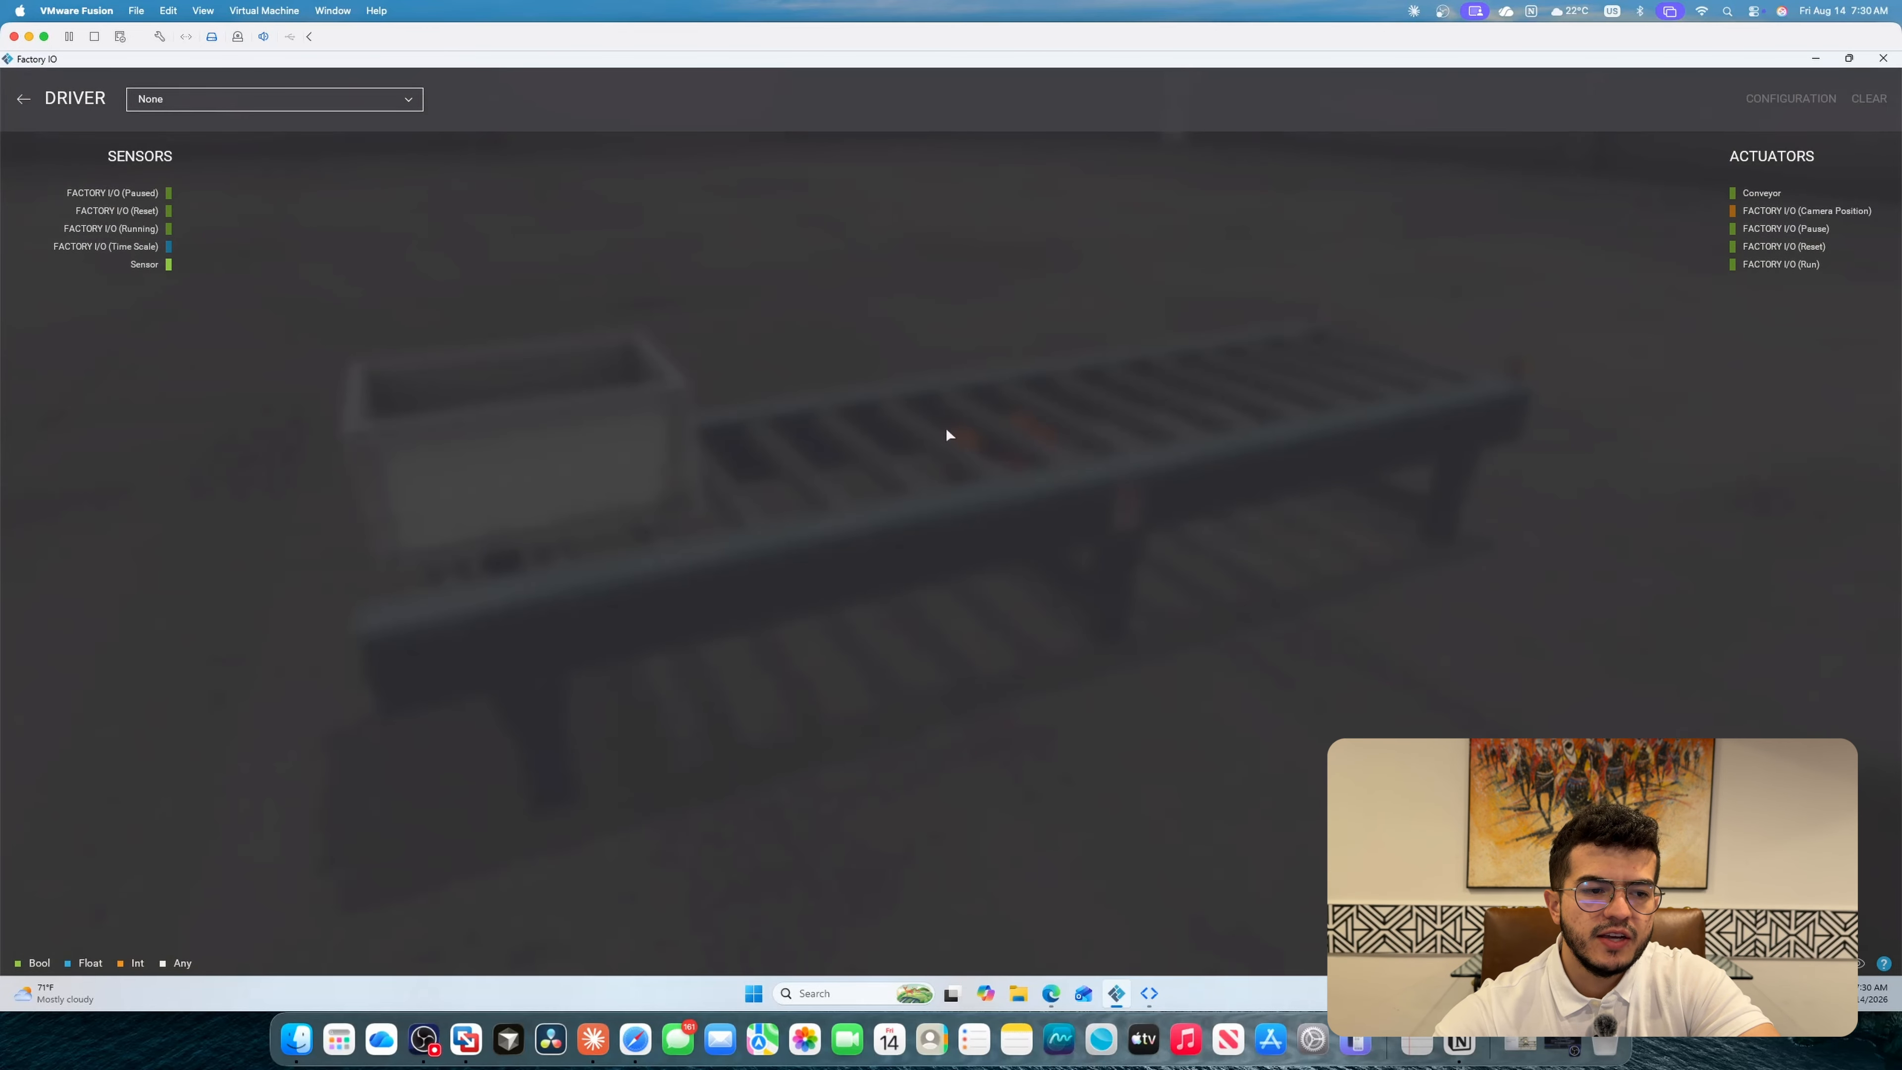
pyautogui.click(244, 106)
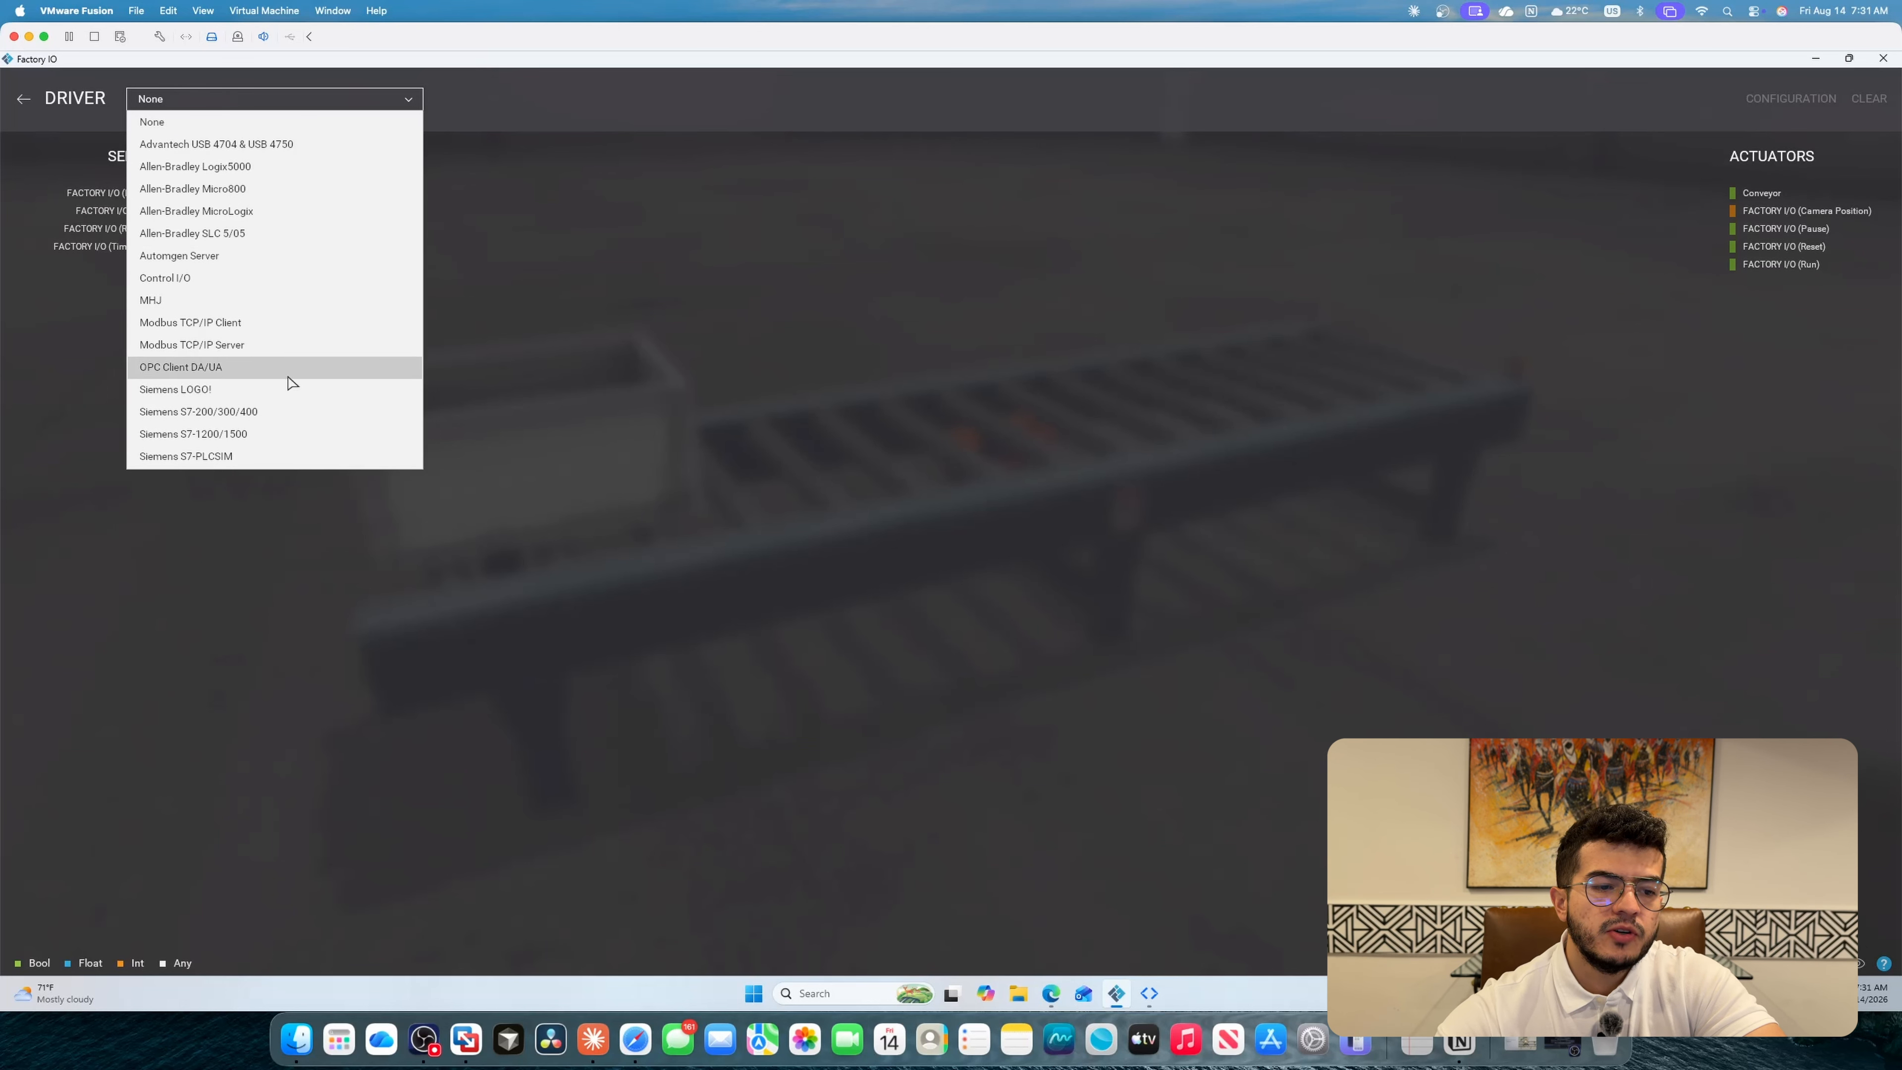
pyautogui.click(306, 347)
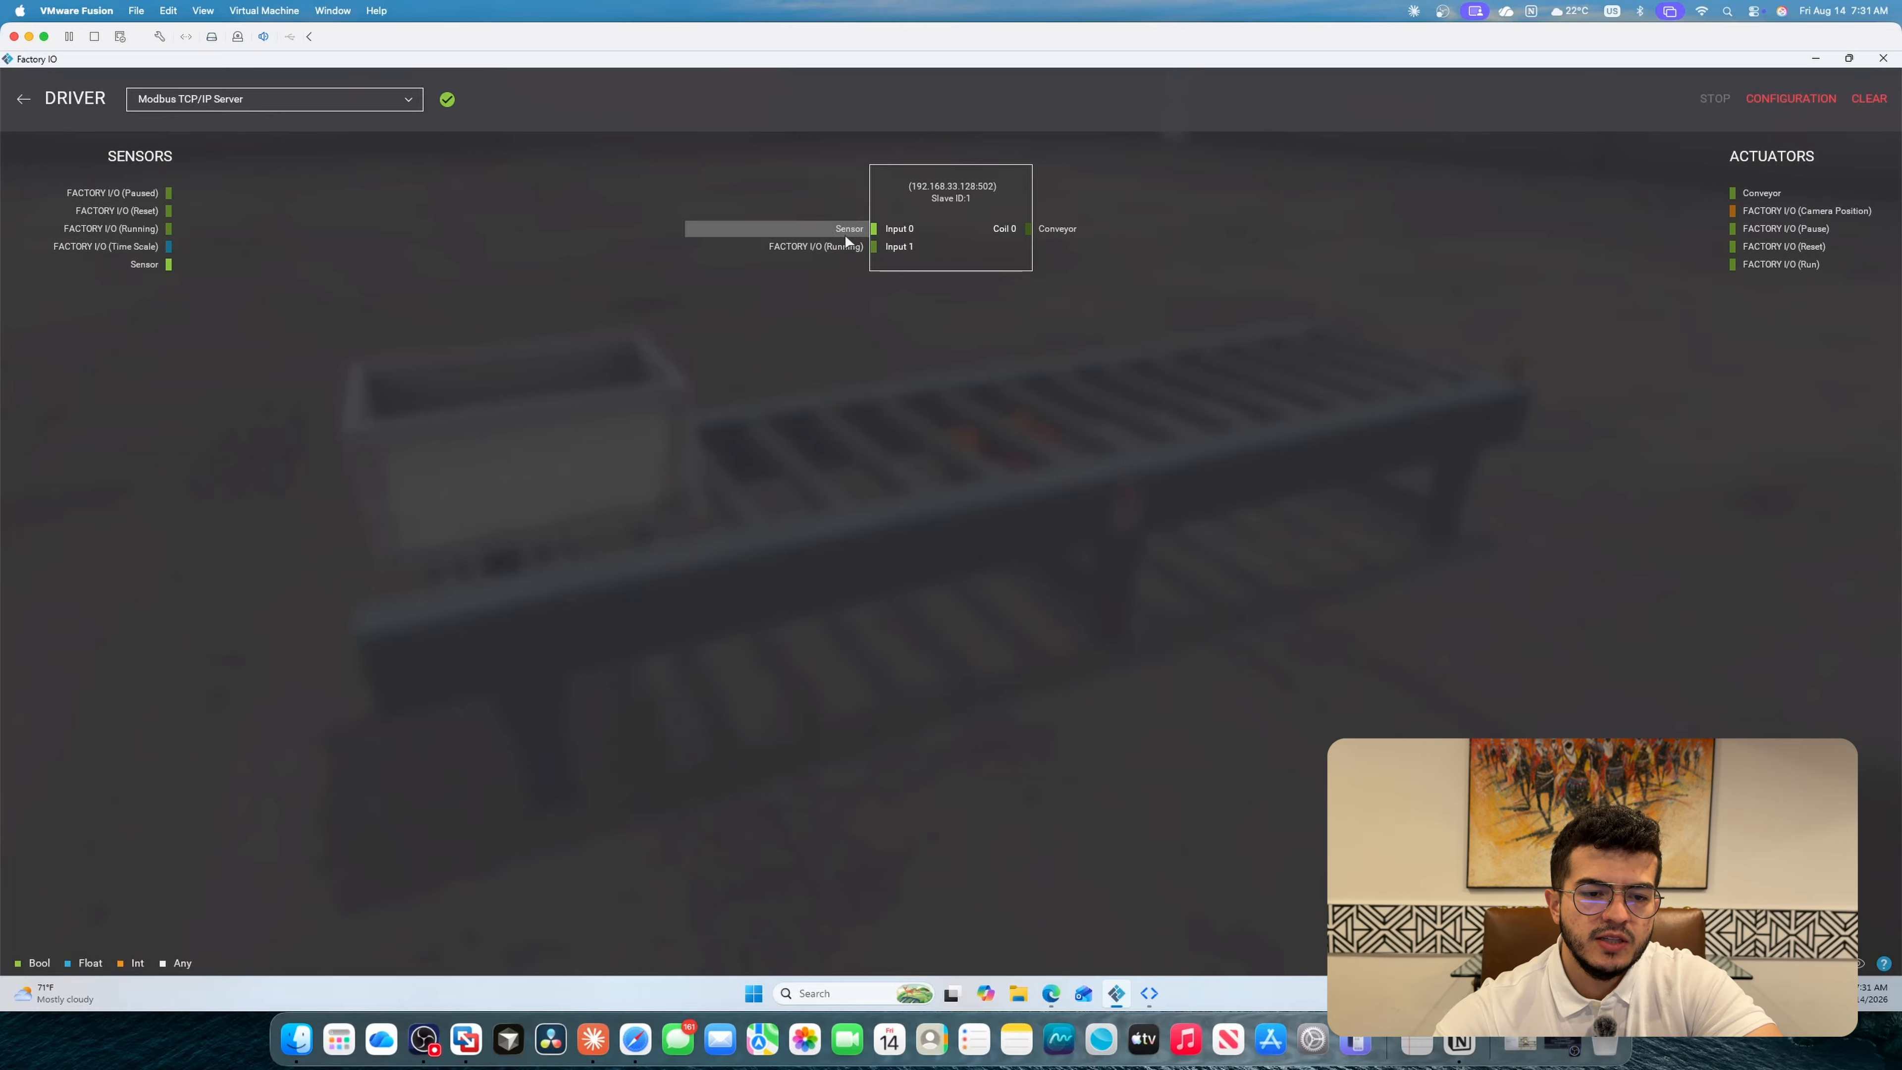
pyautogui.moveTo(846, 230); pyautogui.dragTo(539, 393)
pyautogui.moveTo(154, 263); pyautogui.dragTo(851, 230)
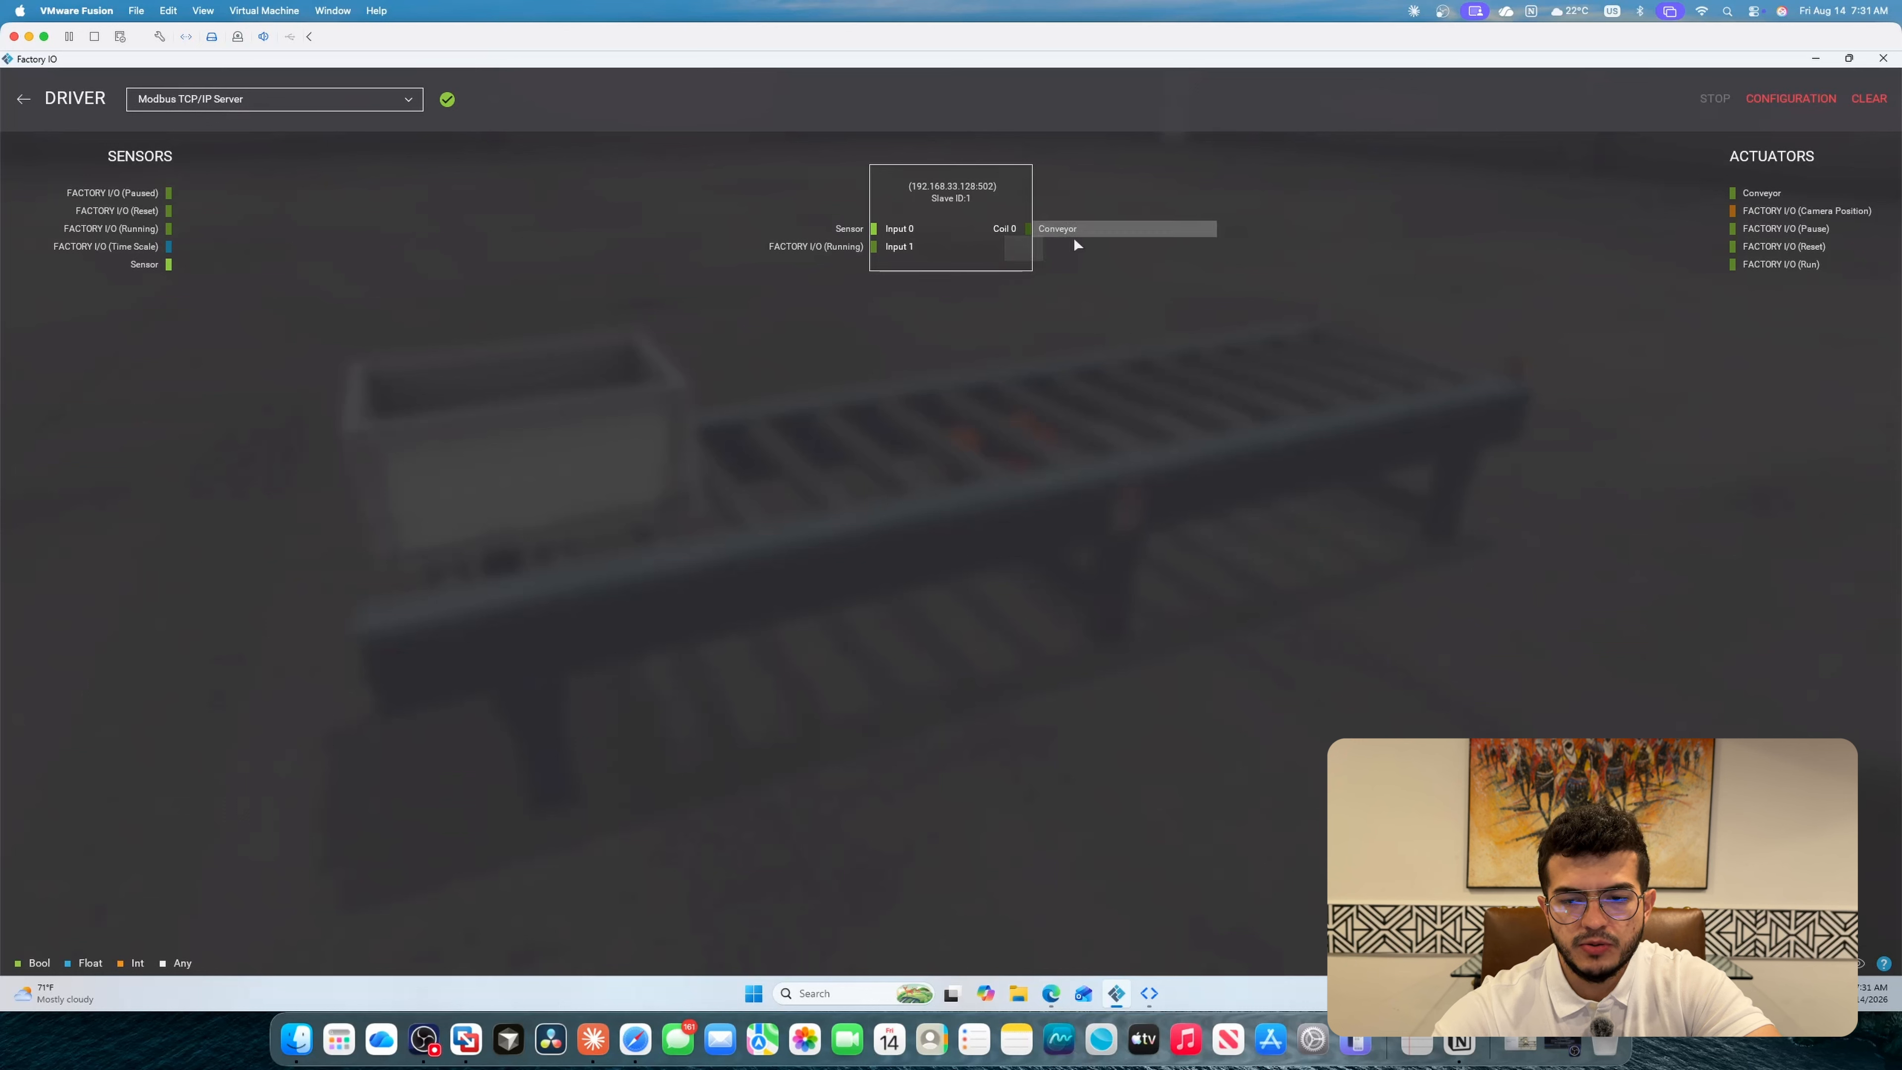
# Remove the Conveyor actuator from Coil 0 and map it to Coil 0 again.
pyautogui.moveTo(1072, 237); pyautogui.dragTo(1771, 395)
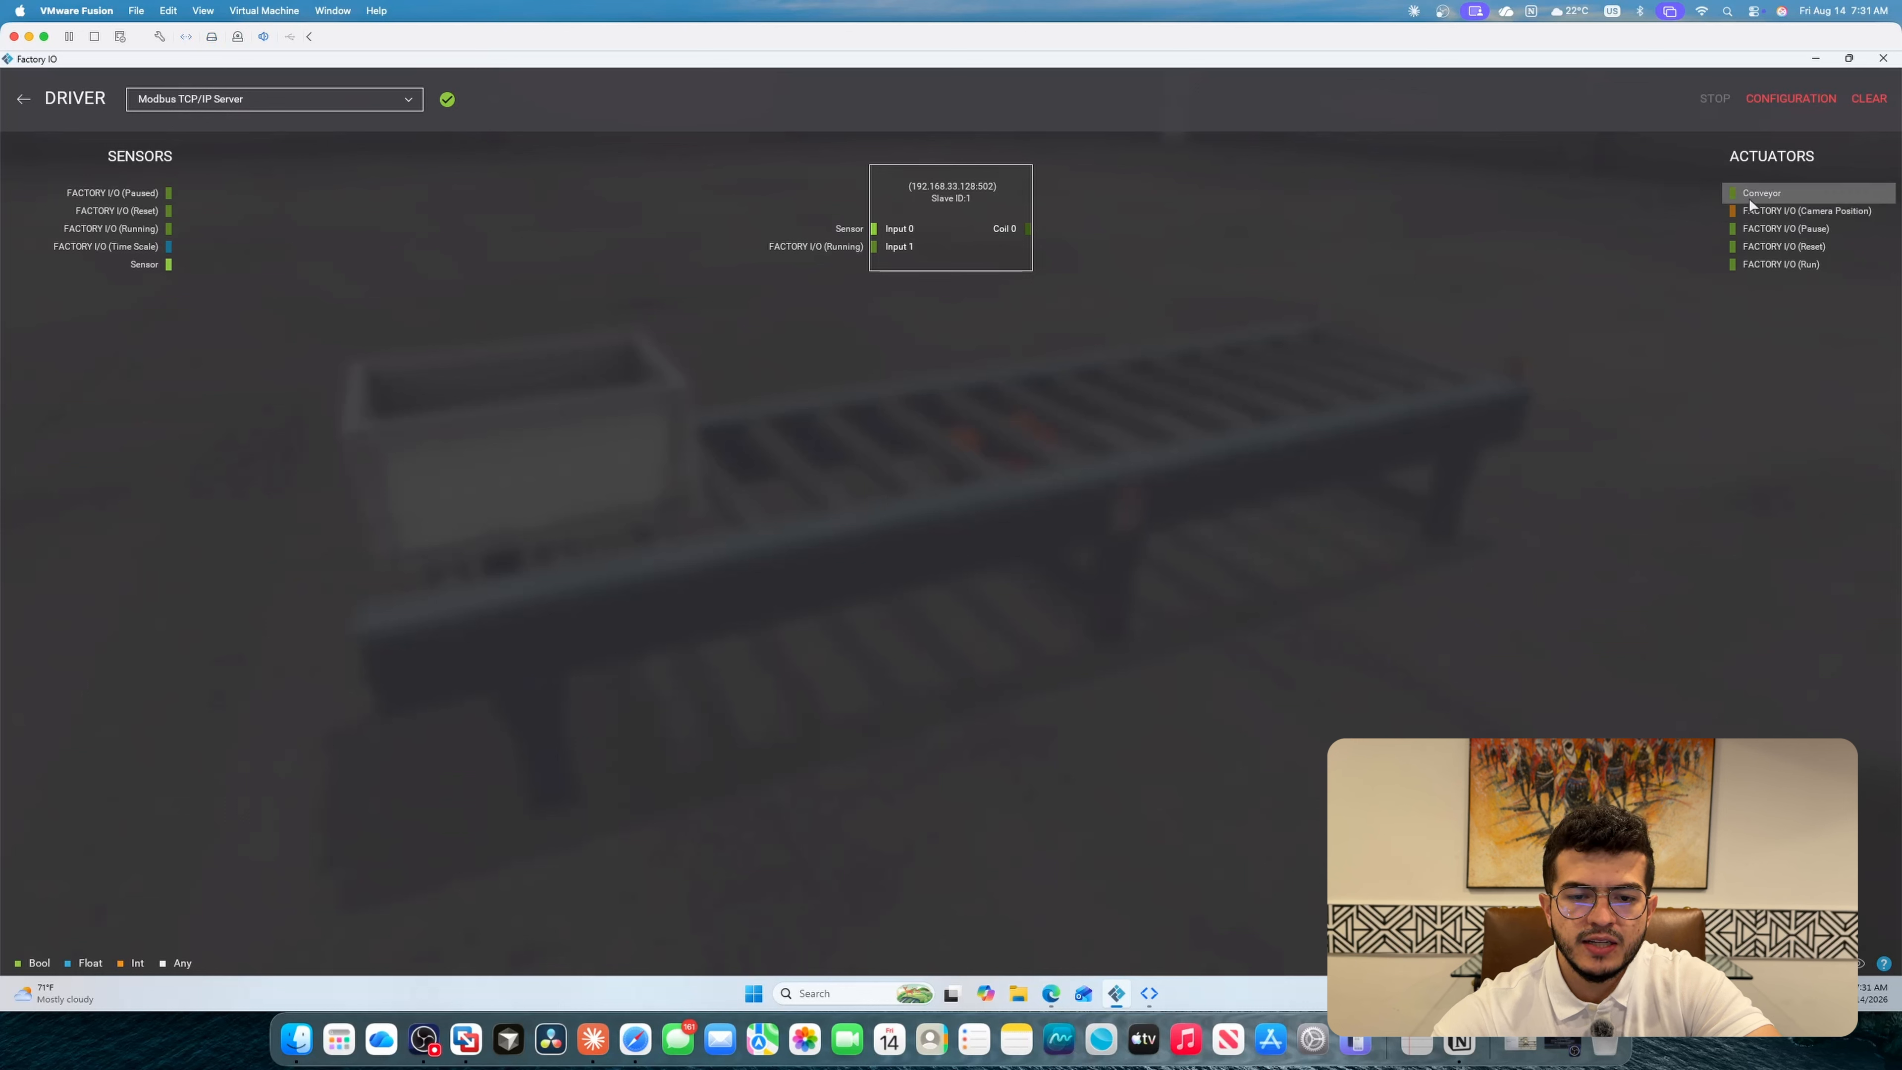
pyautogui.moveTo(1761, 192); pyautogui.dragTo(1101, 225)
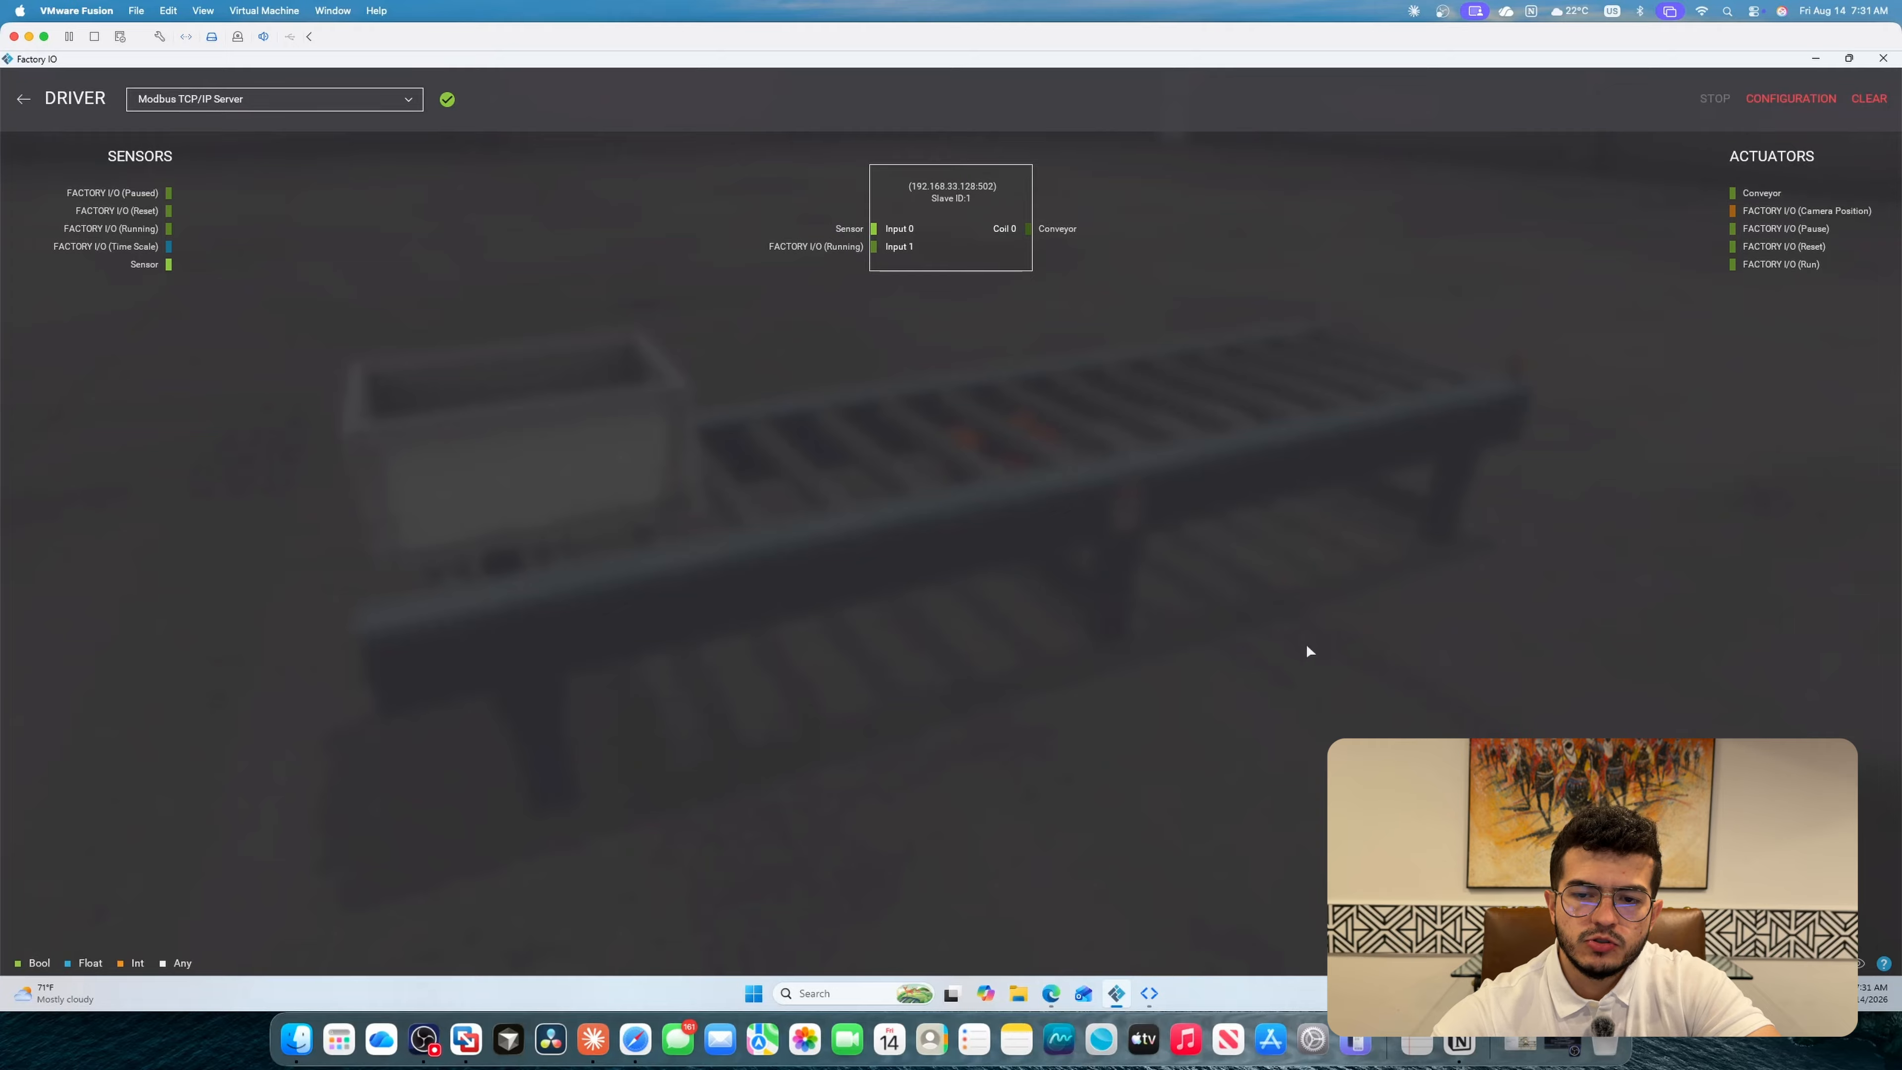
# In the driver configuration, set the I/O point counts to 4 digital inputs and 6 digital outputs, and return to the driver mapping.
pyautogui.click(1756, 105)
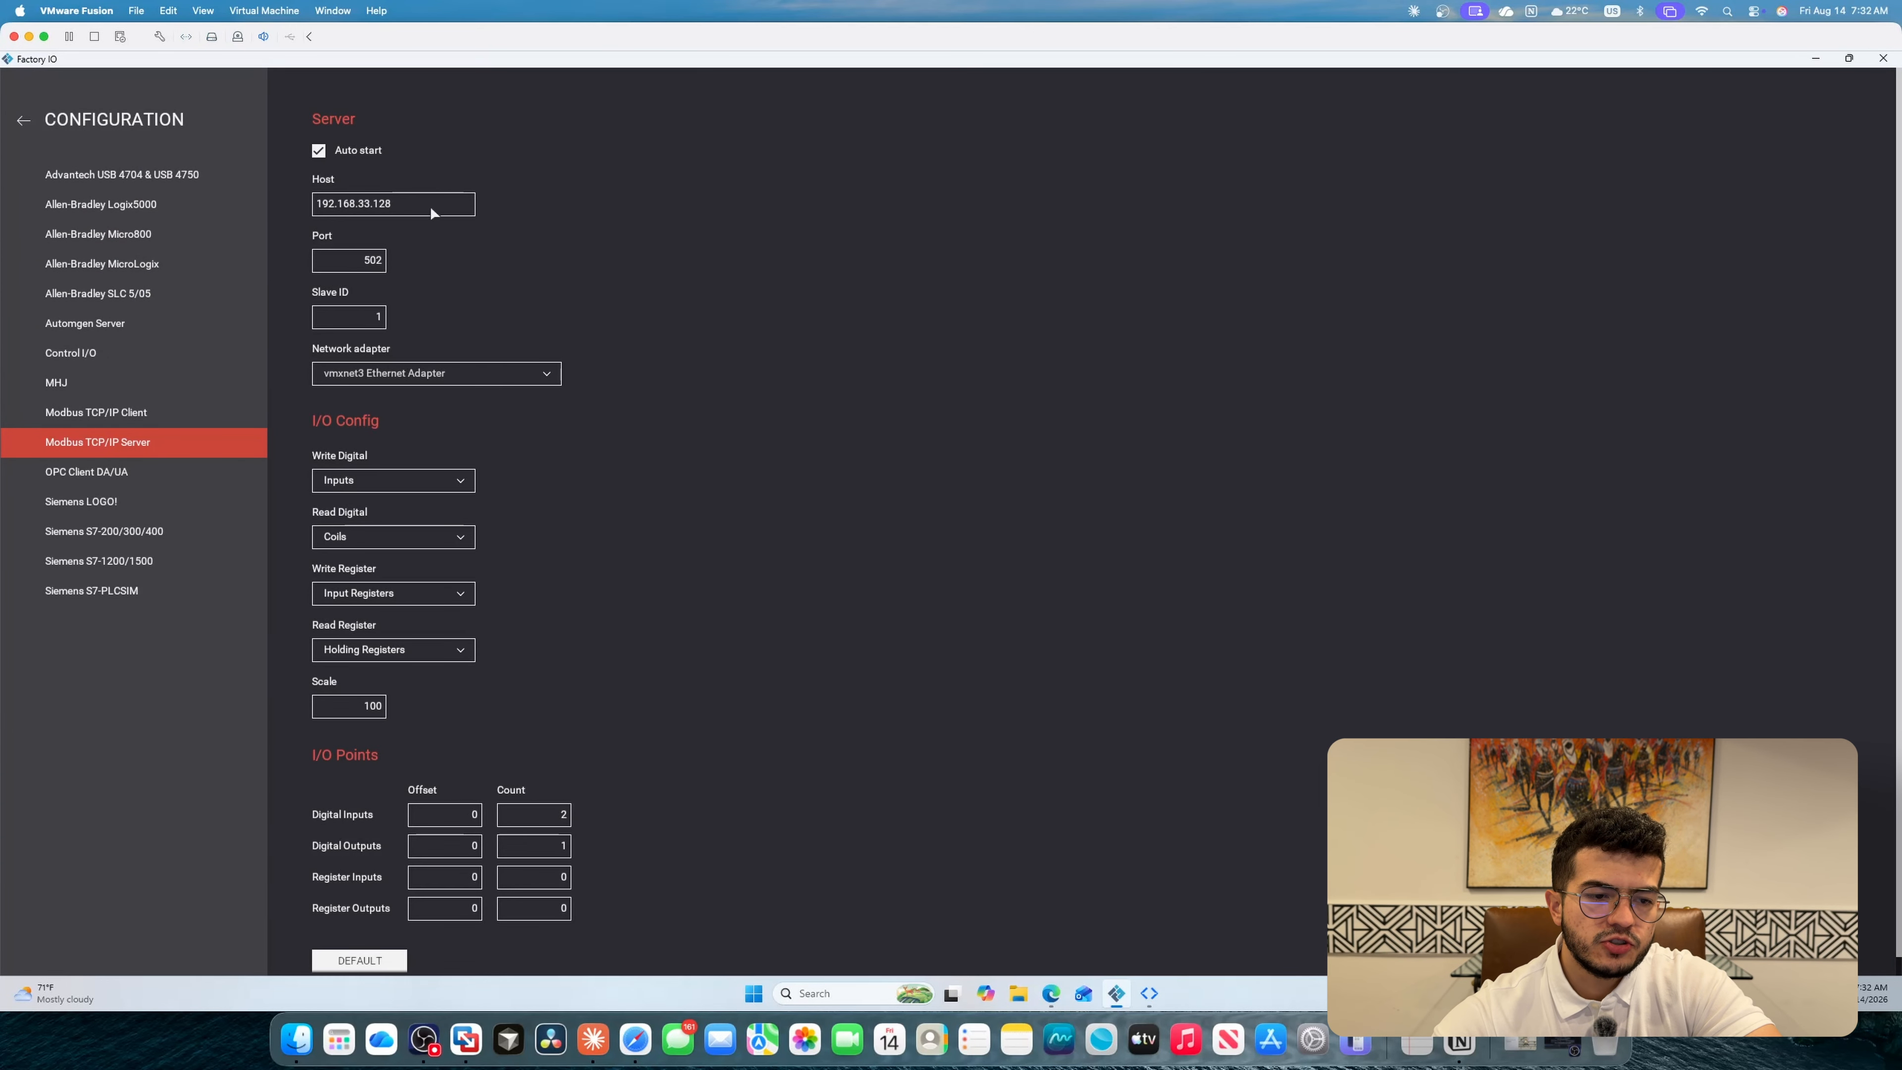
pyautogui.moveTo(317, 213); pyautogui.dragTo(364, 212)
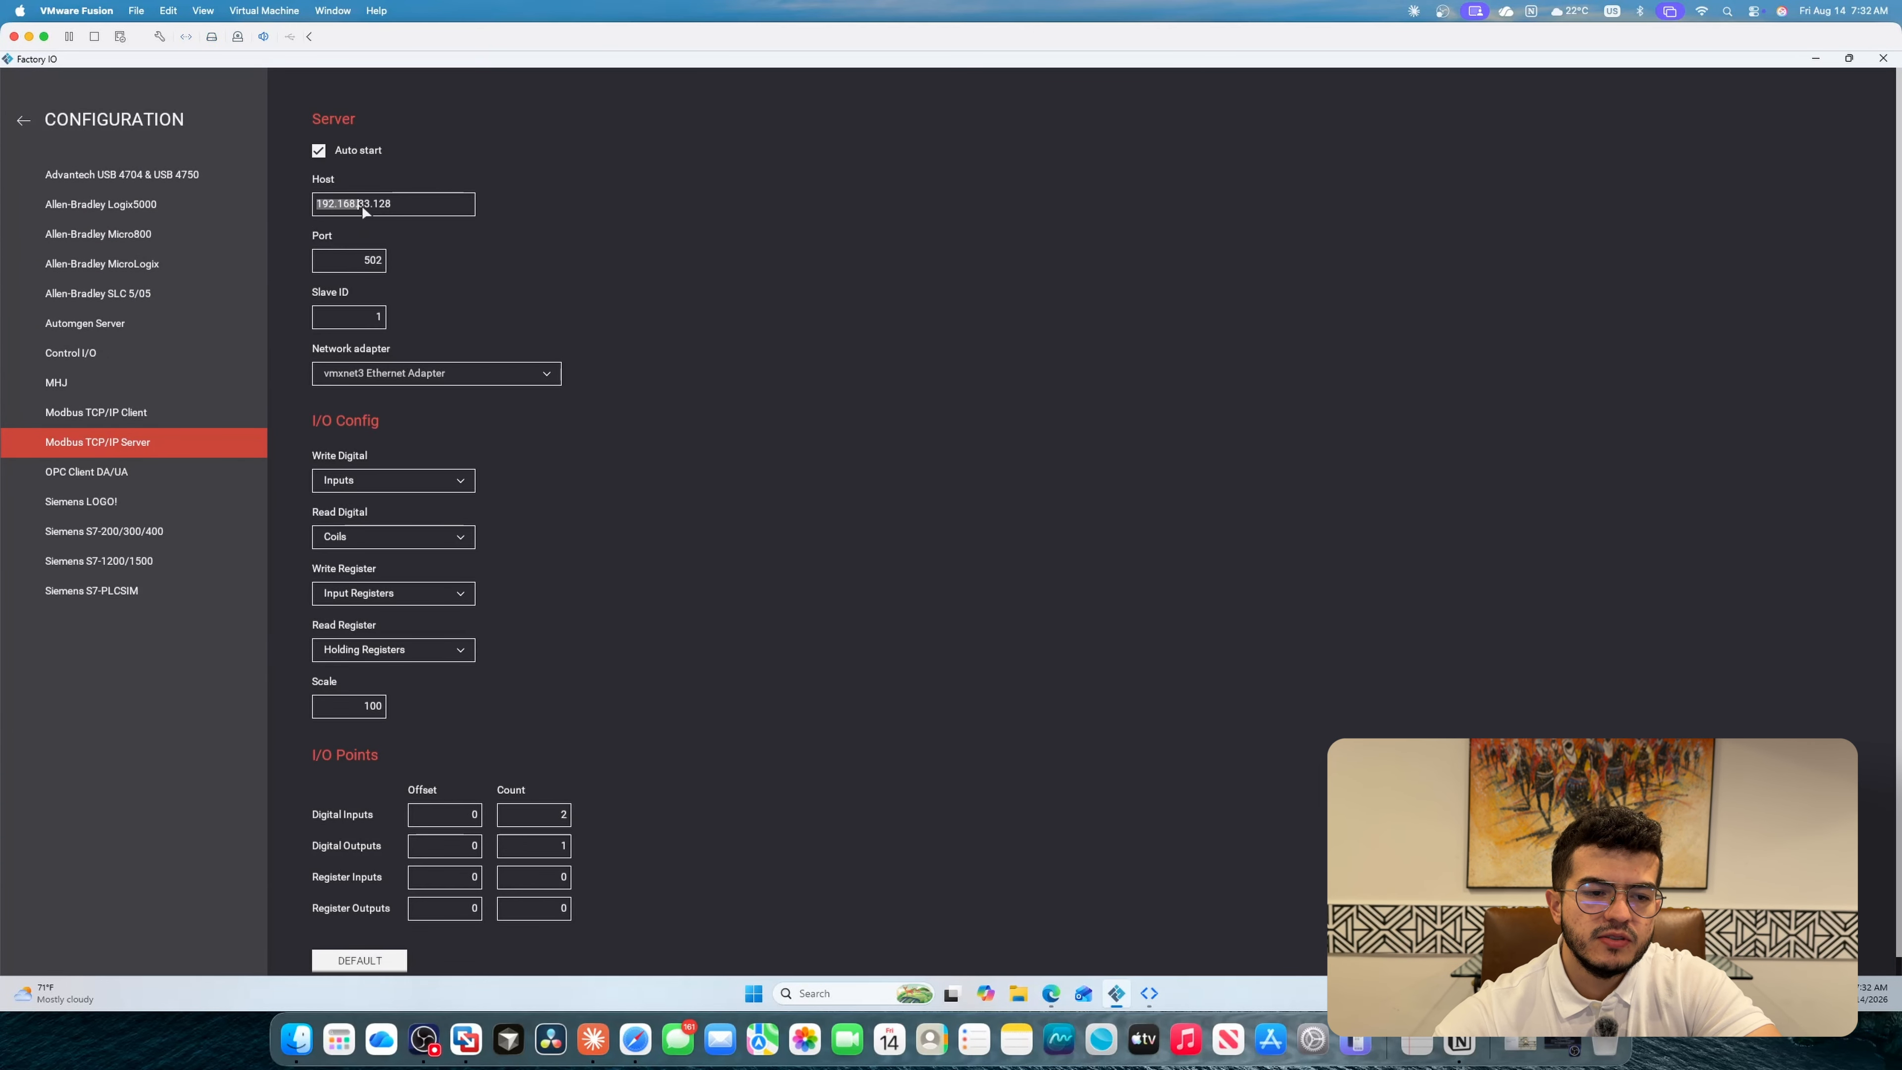
pyautogui.click(594, 218)
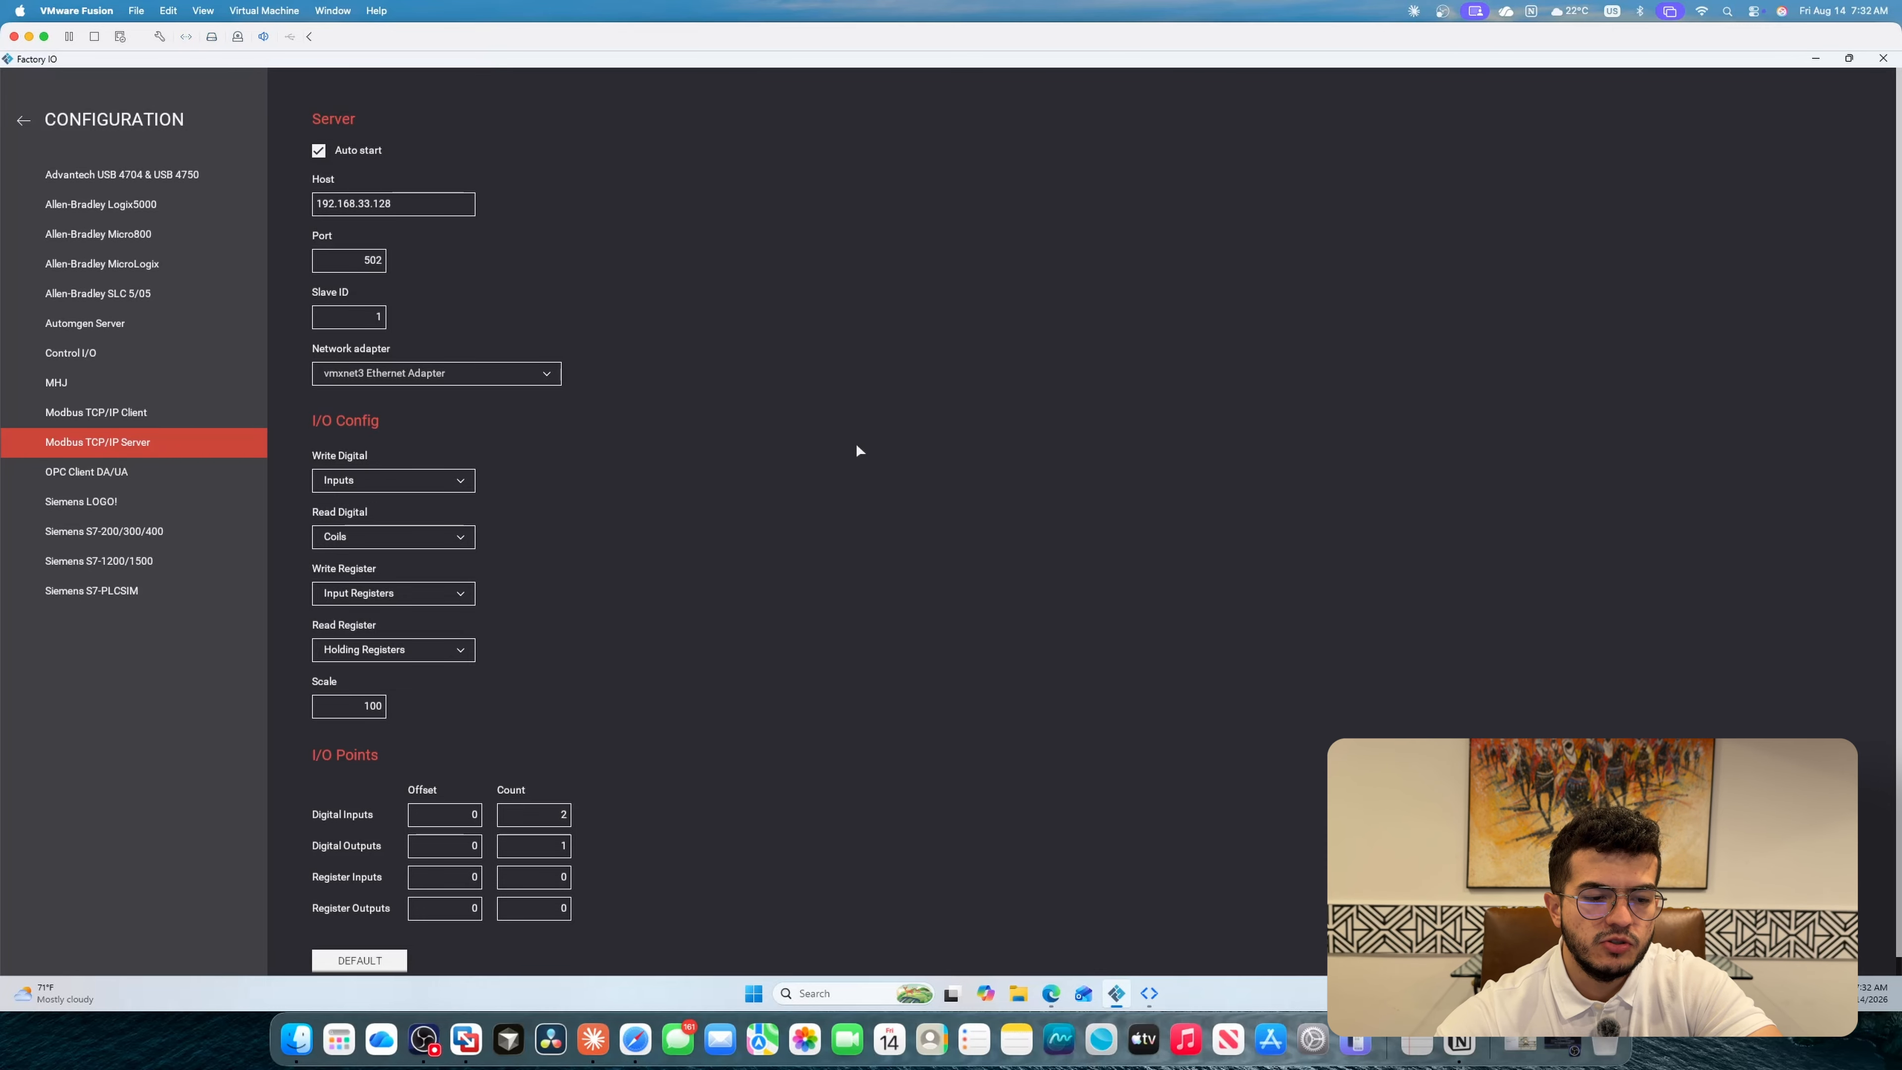
pyautogui.scroll(-1, 749, 431)
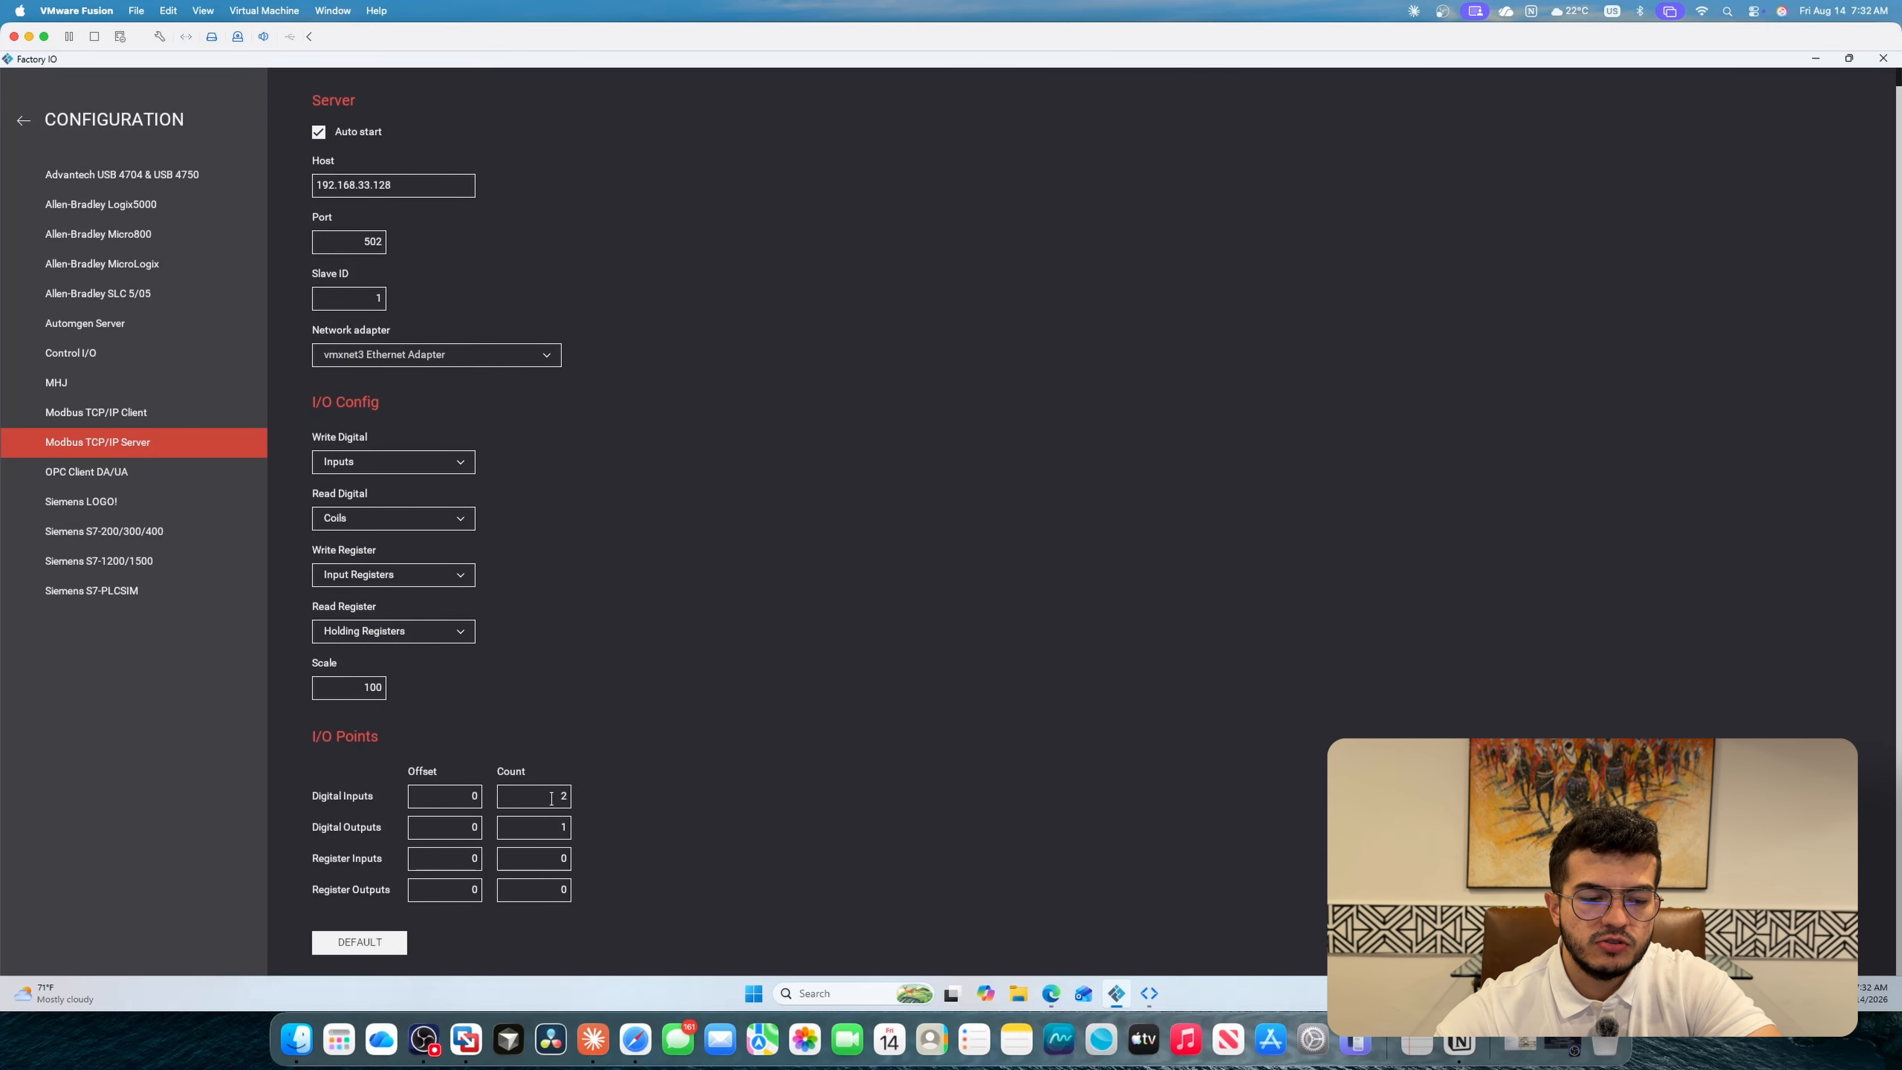
pyautogui.moveTo(556, 797); pyautogui.dragTo(586, 818)
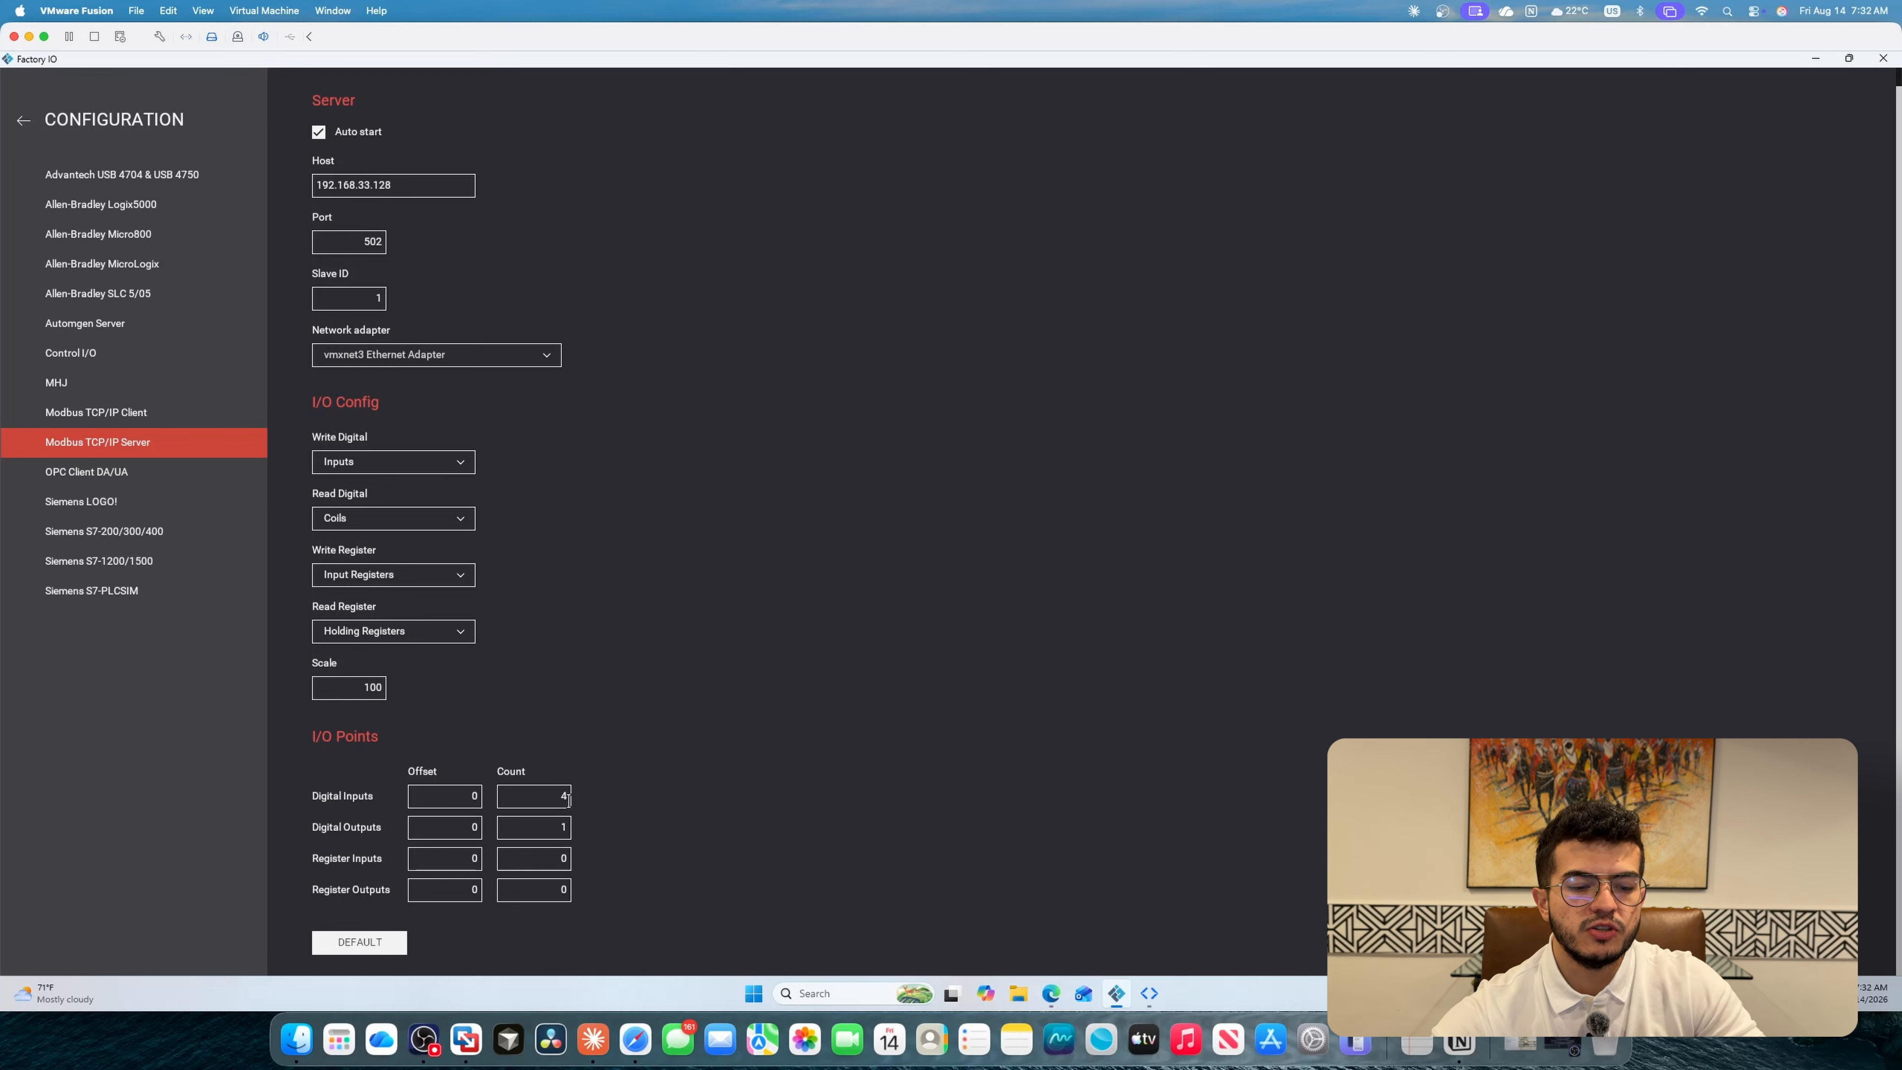
pyautogui.doubleClick(565, 826)
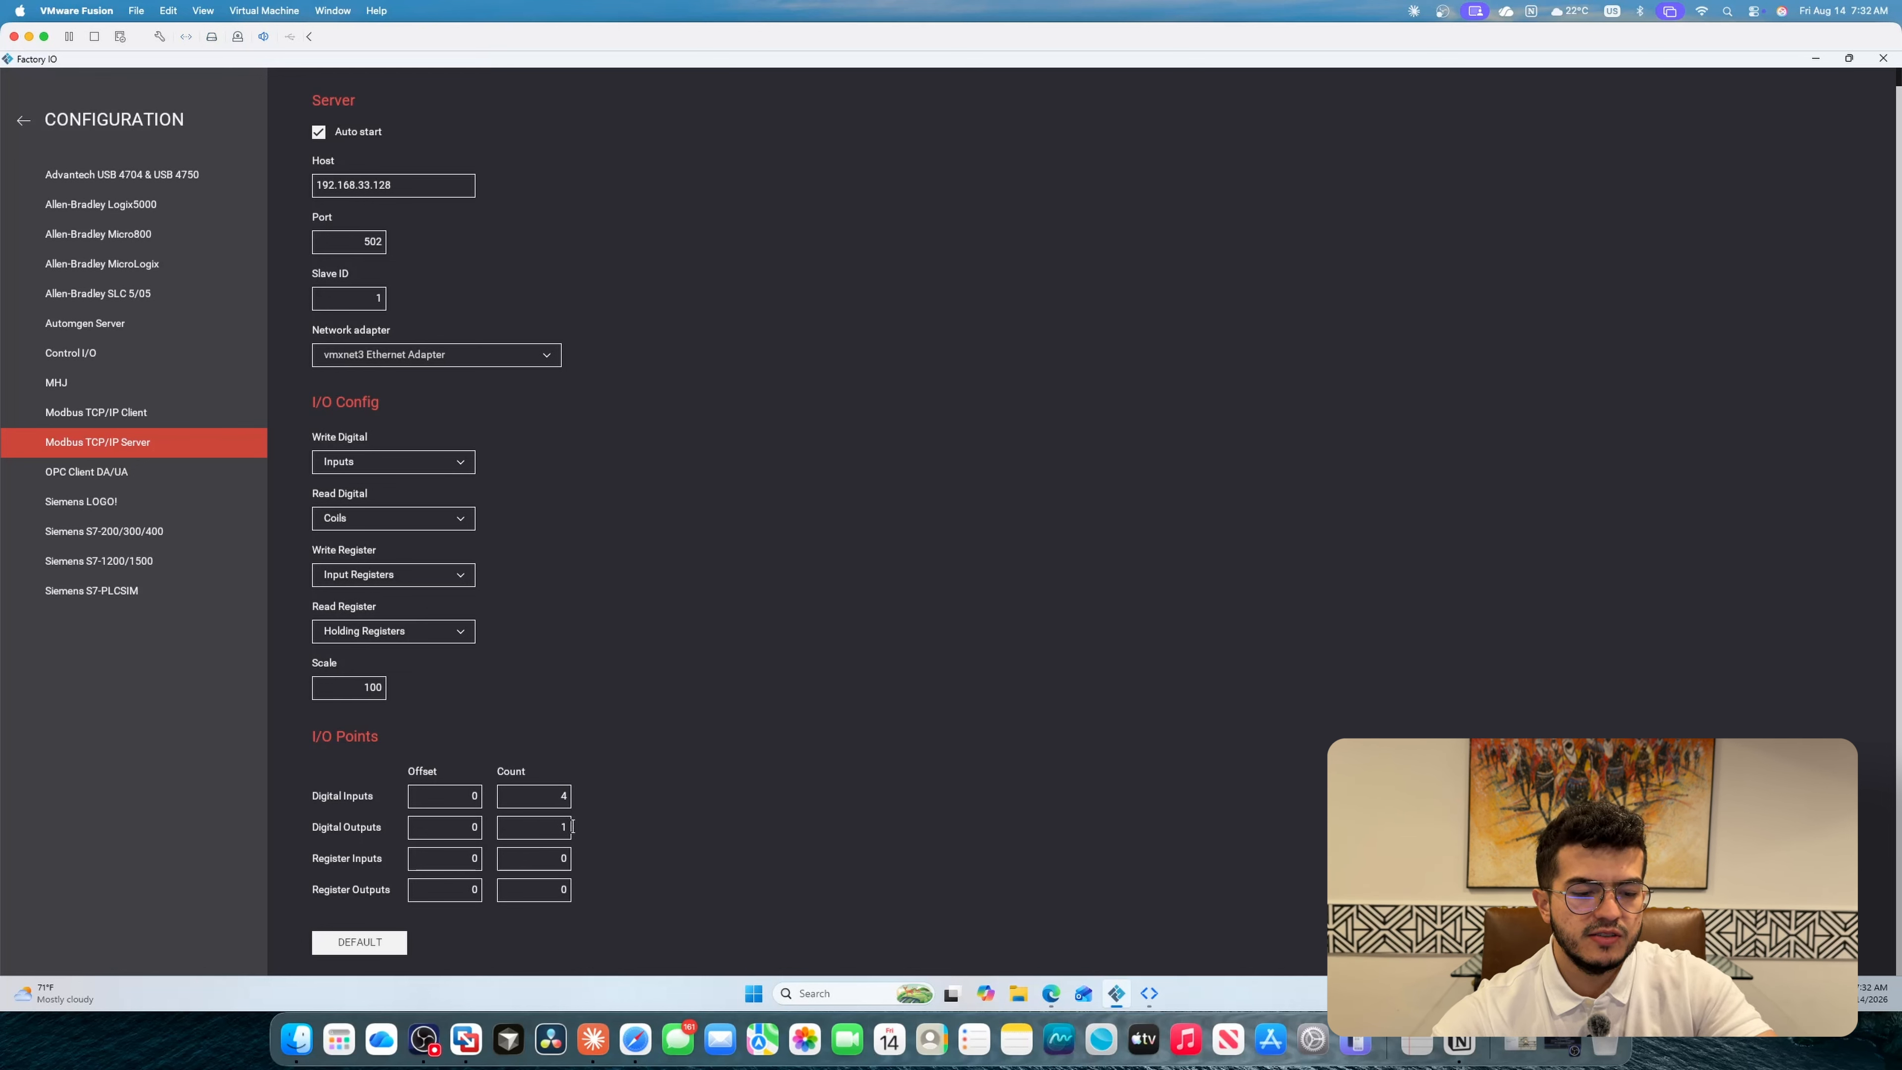
pyautogui.write('6')
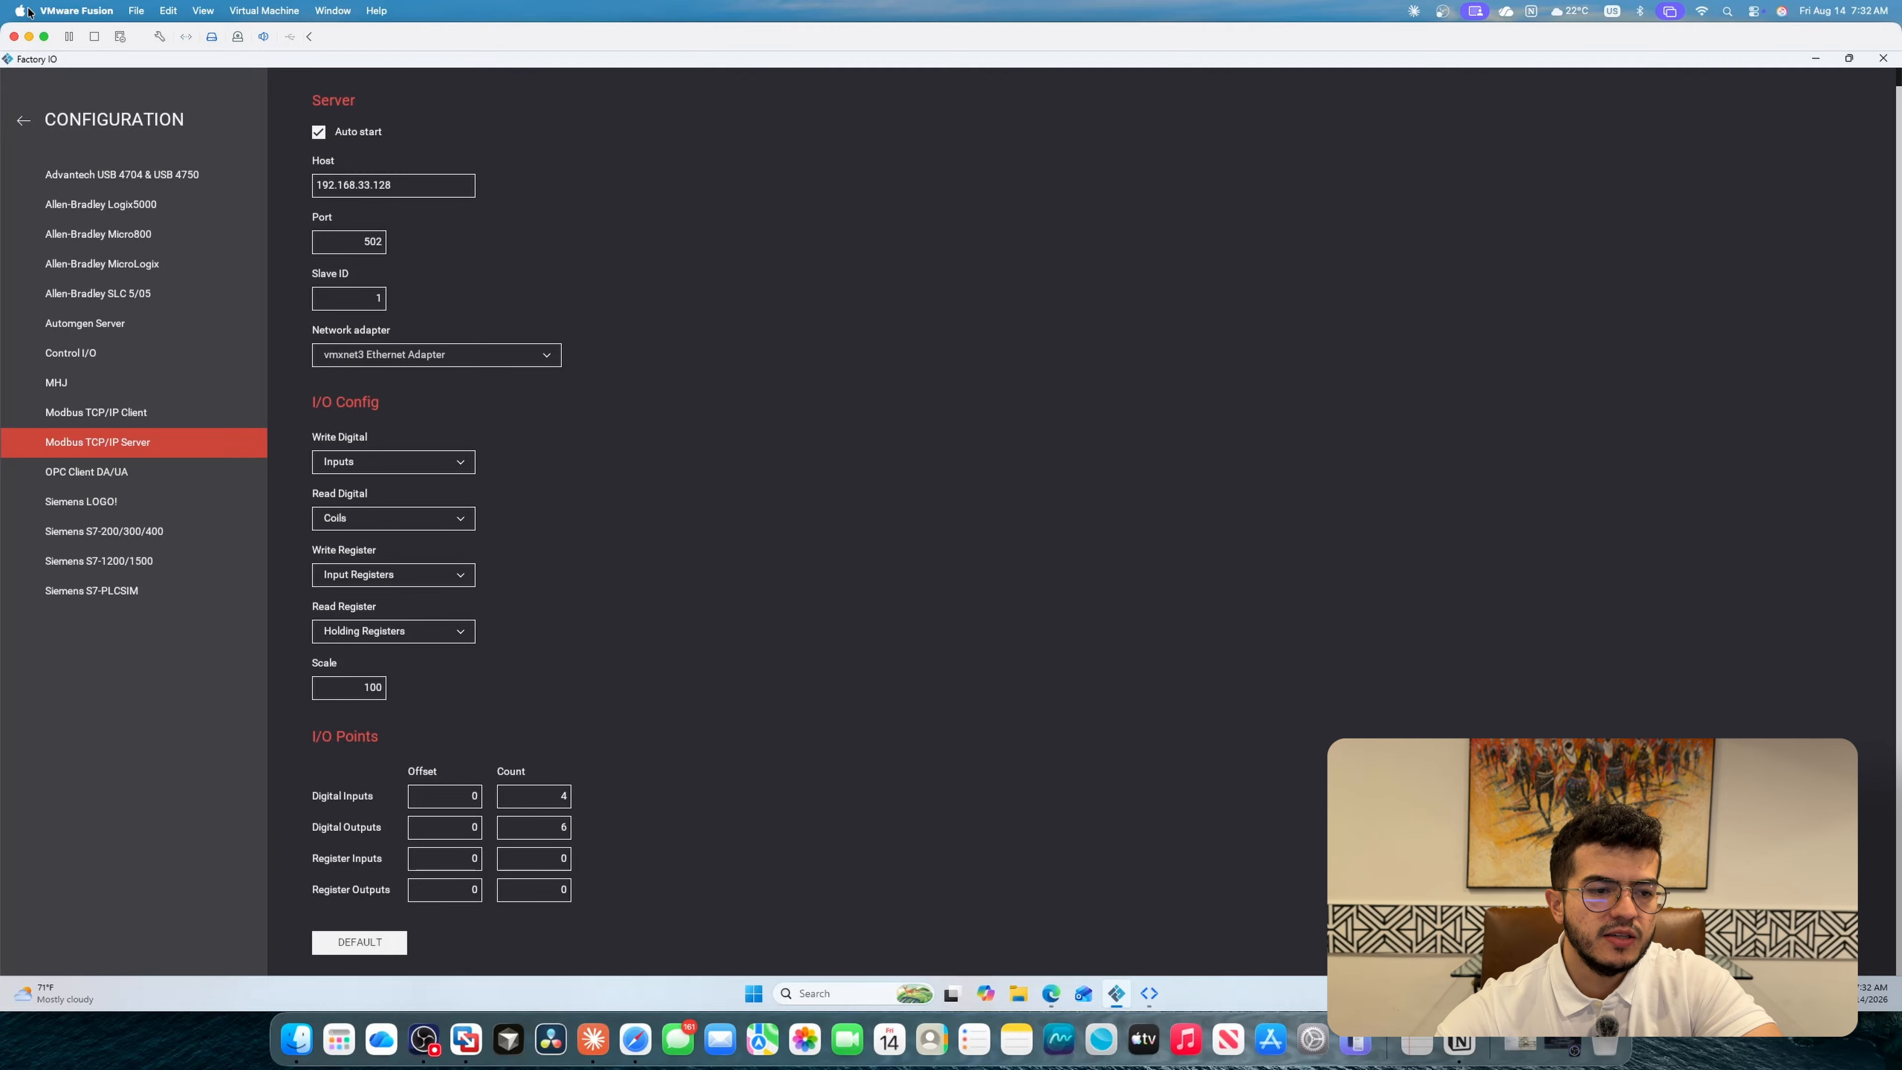
pyautogui.click(22, 121)
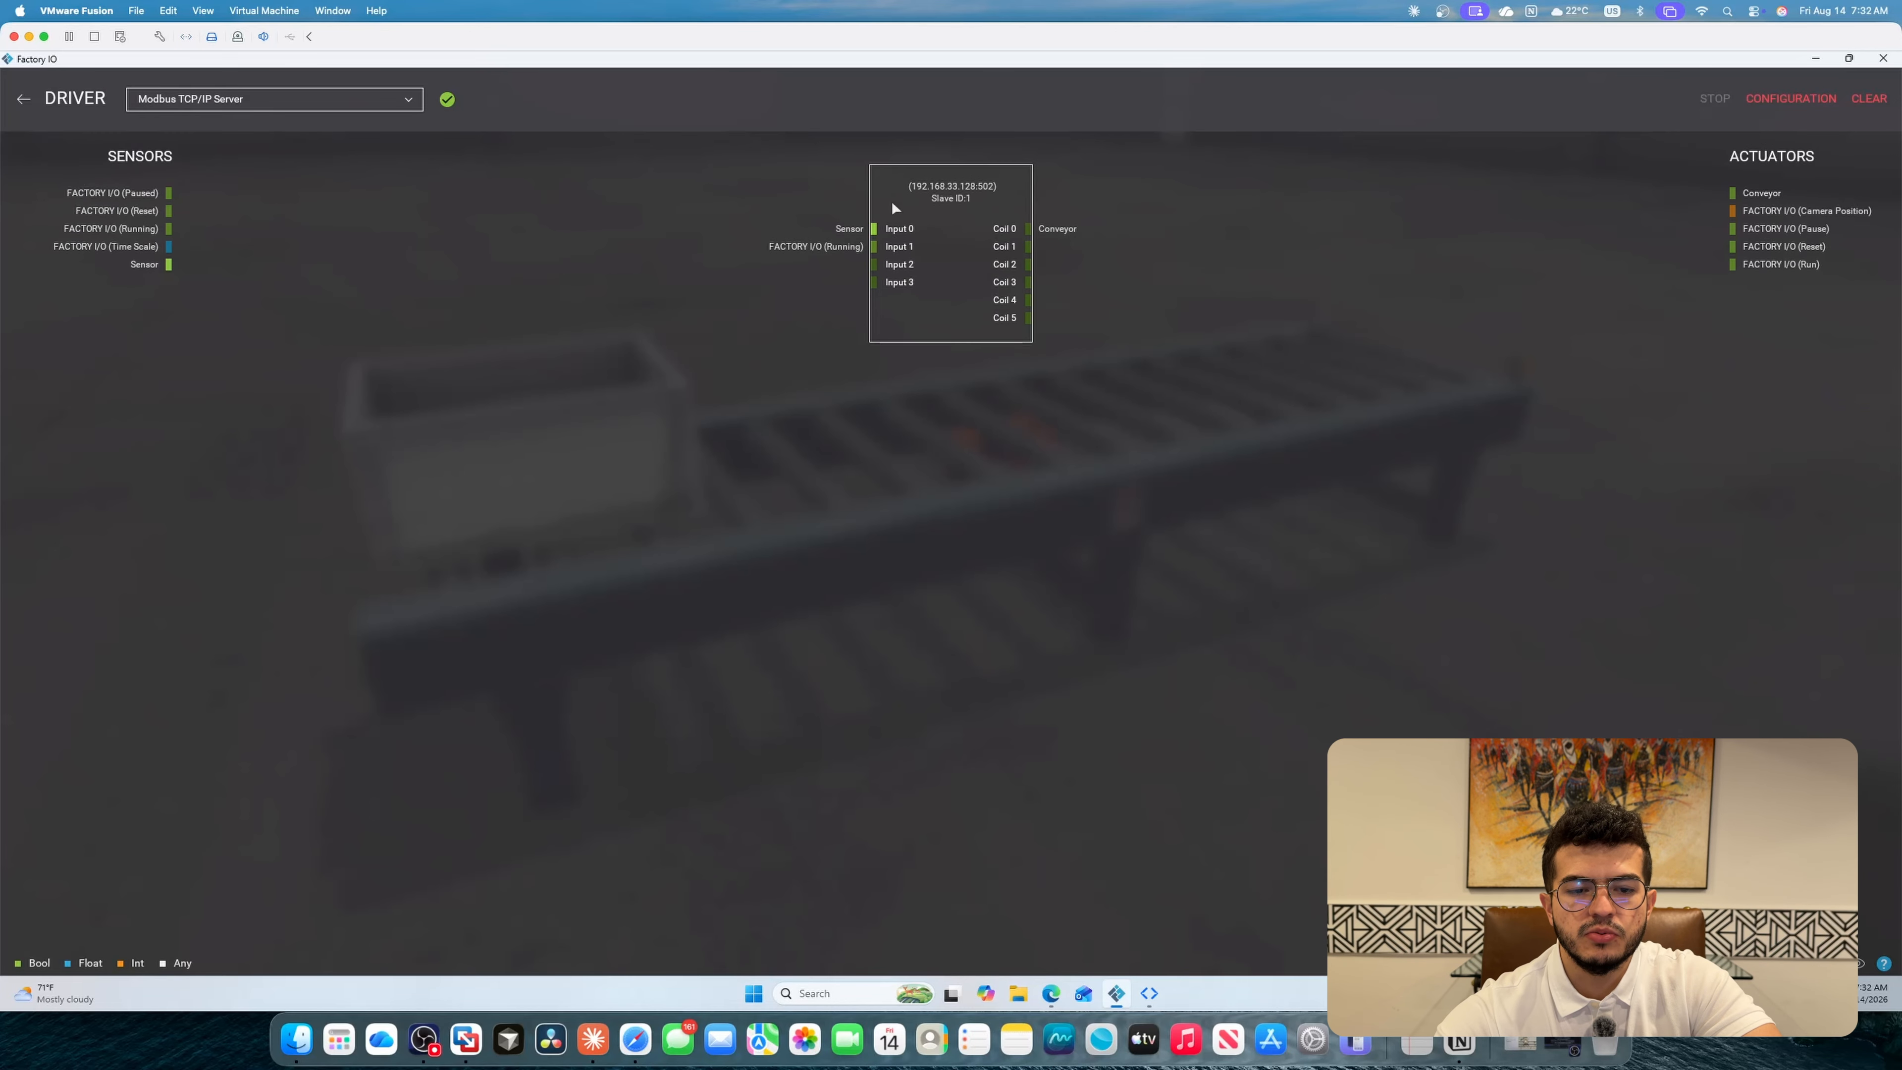